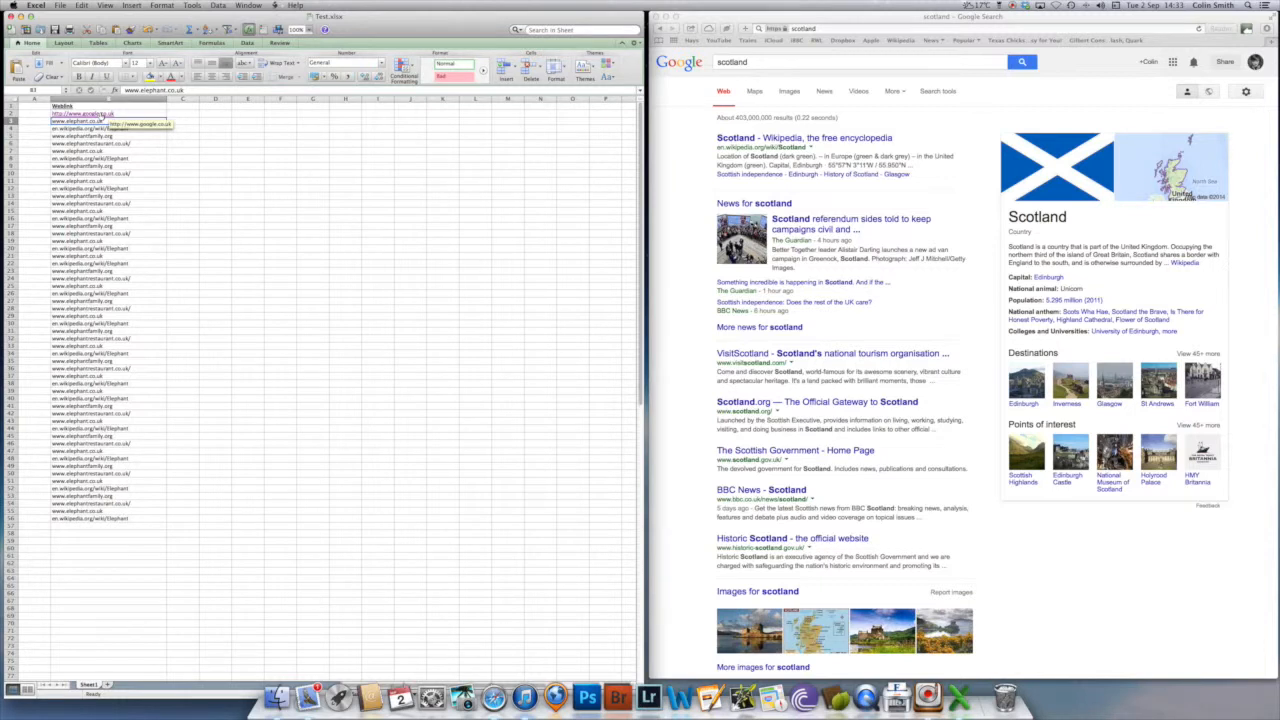
{"action": "left_click", "coordinate": [103, 116]}
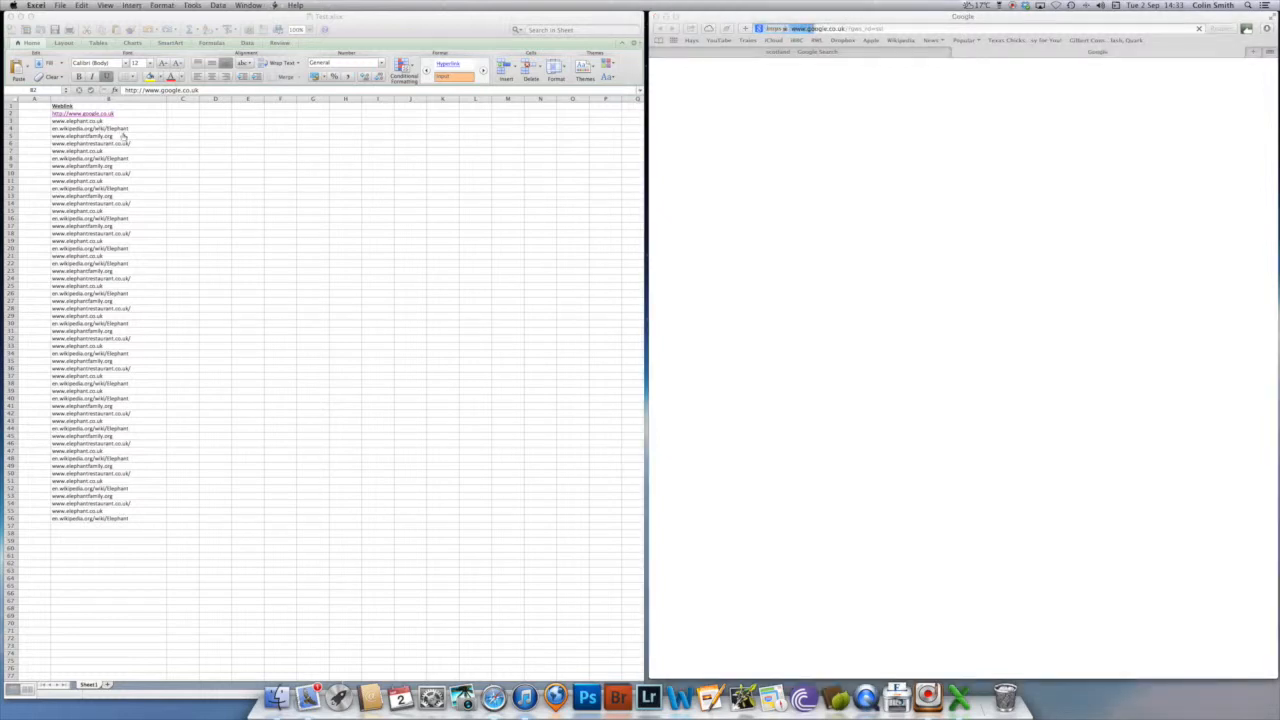
{"action": "left_click", "coordinate": [122, 128]}
{"action": "key", "text": "Down"}
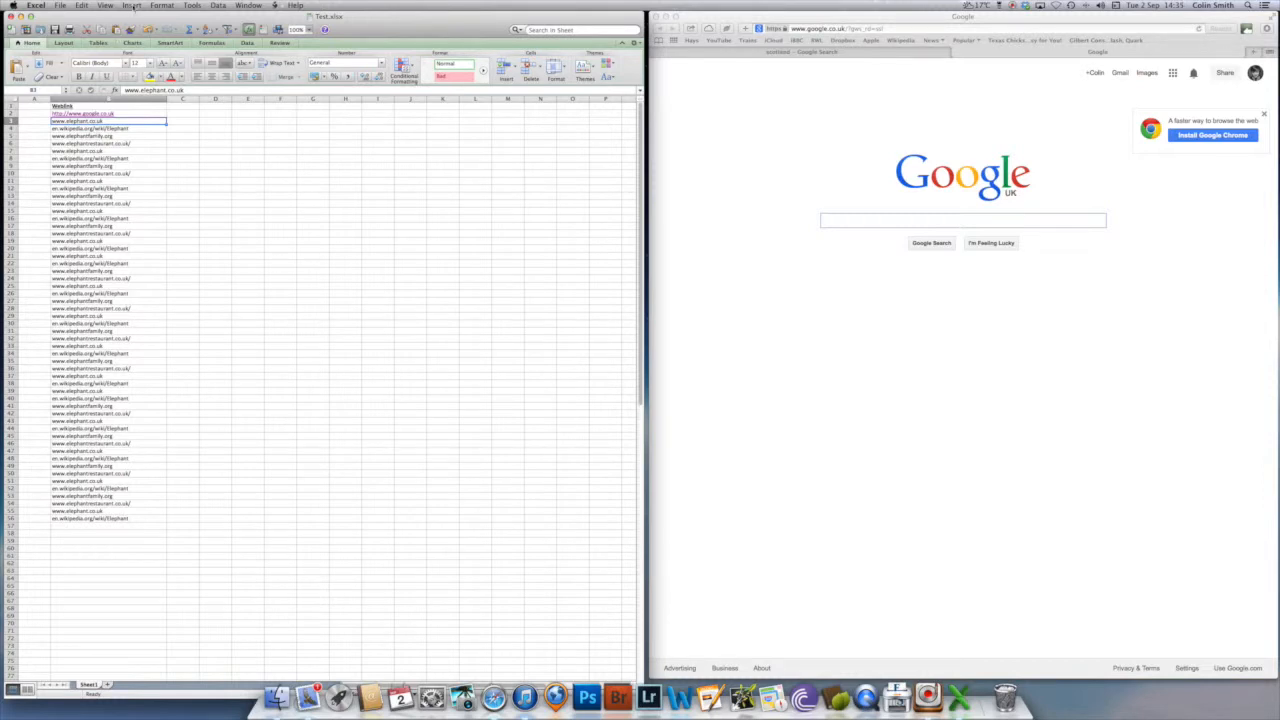
{"action": "left_click", "coordinate": [133, 6]}
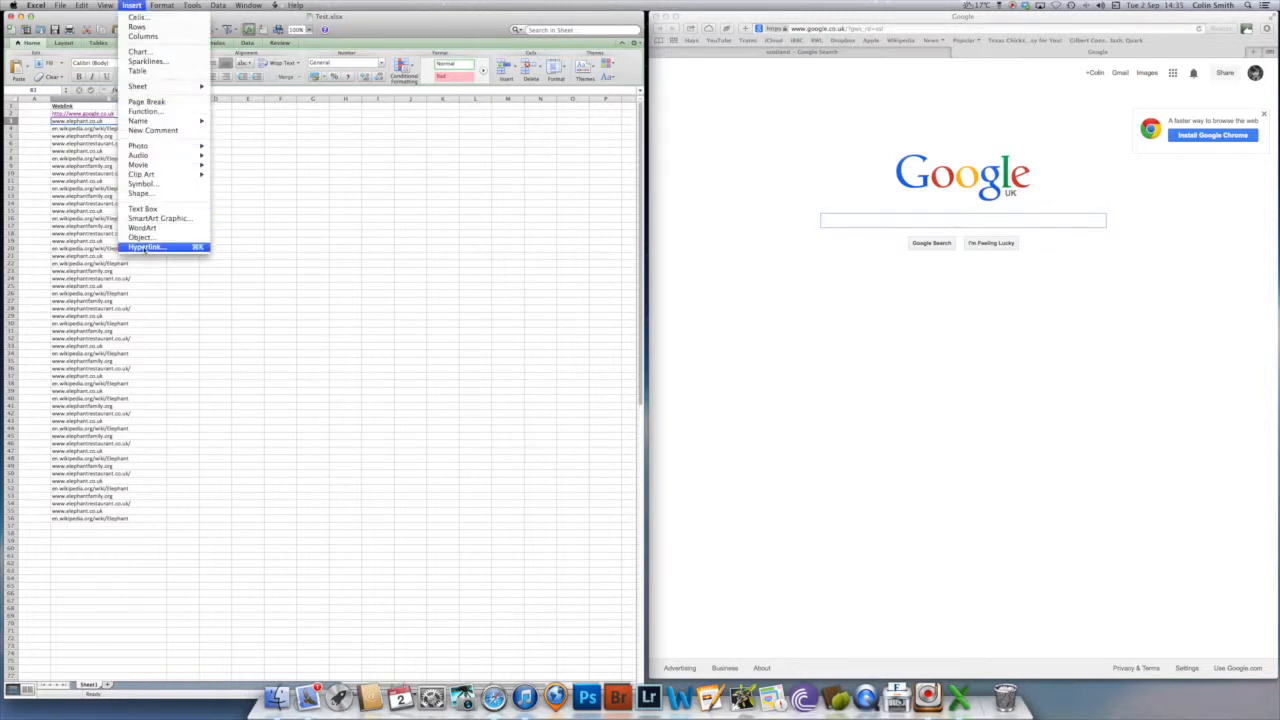
{"action": "left_click", "coordinate": [145, 248]}
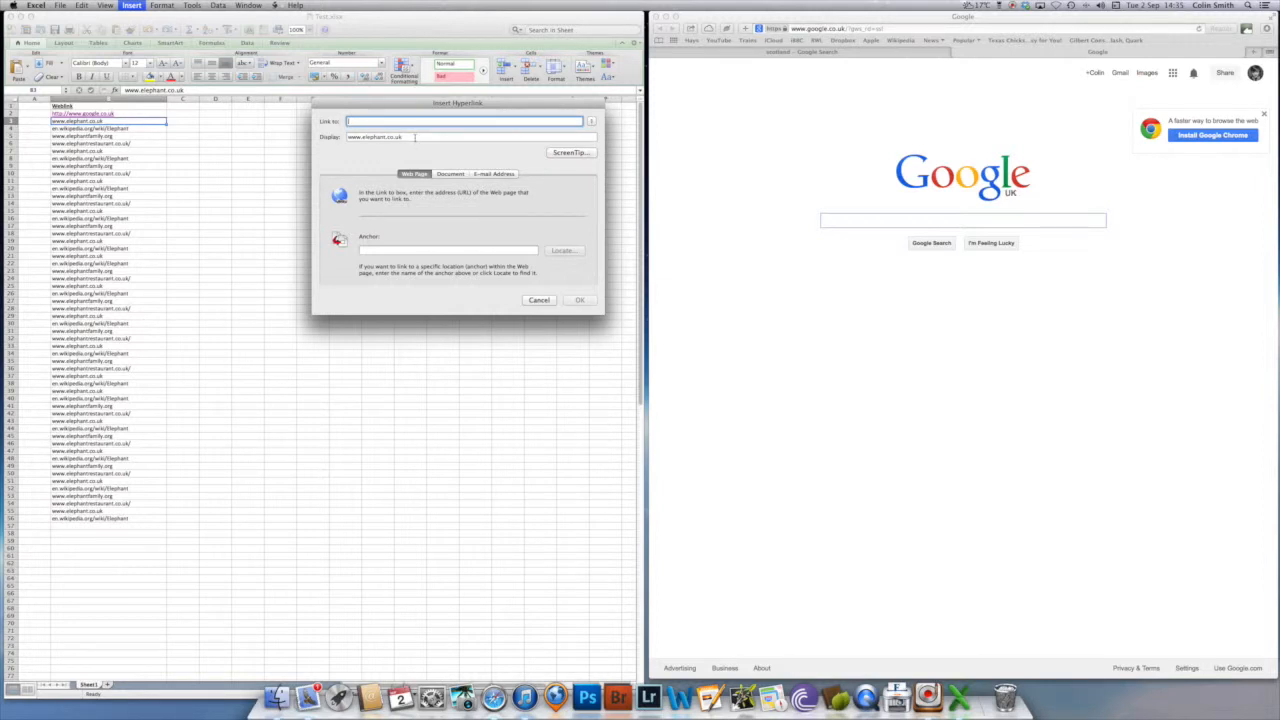
{"action": "key", "text": "Tab"}
{"action": "key", "text": "super+c"}
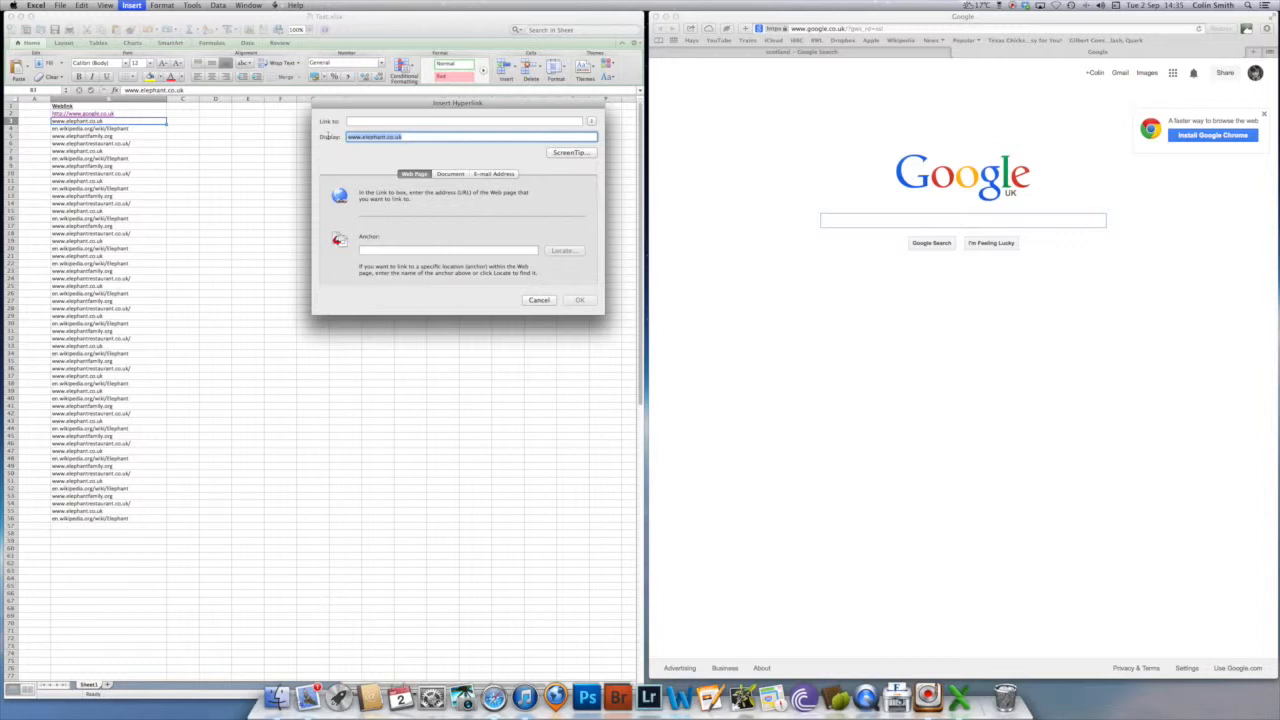
{"action": "left_click", "coordinate": [429, 120]}
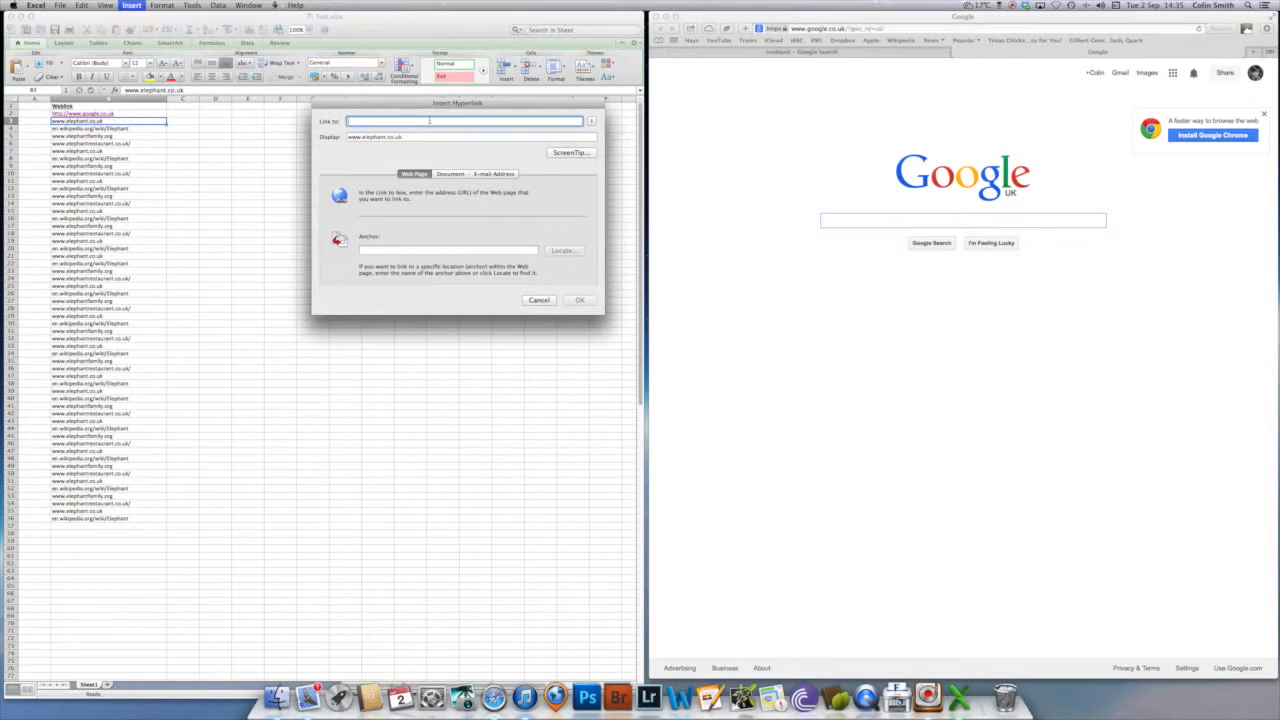
{"action": "key", "text": "super+v"}
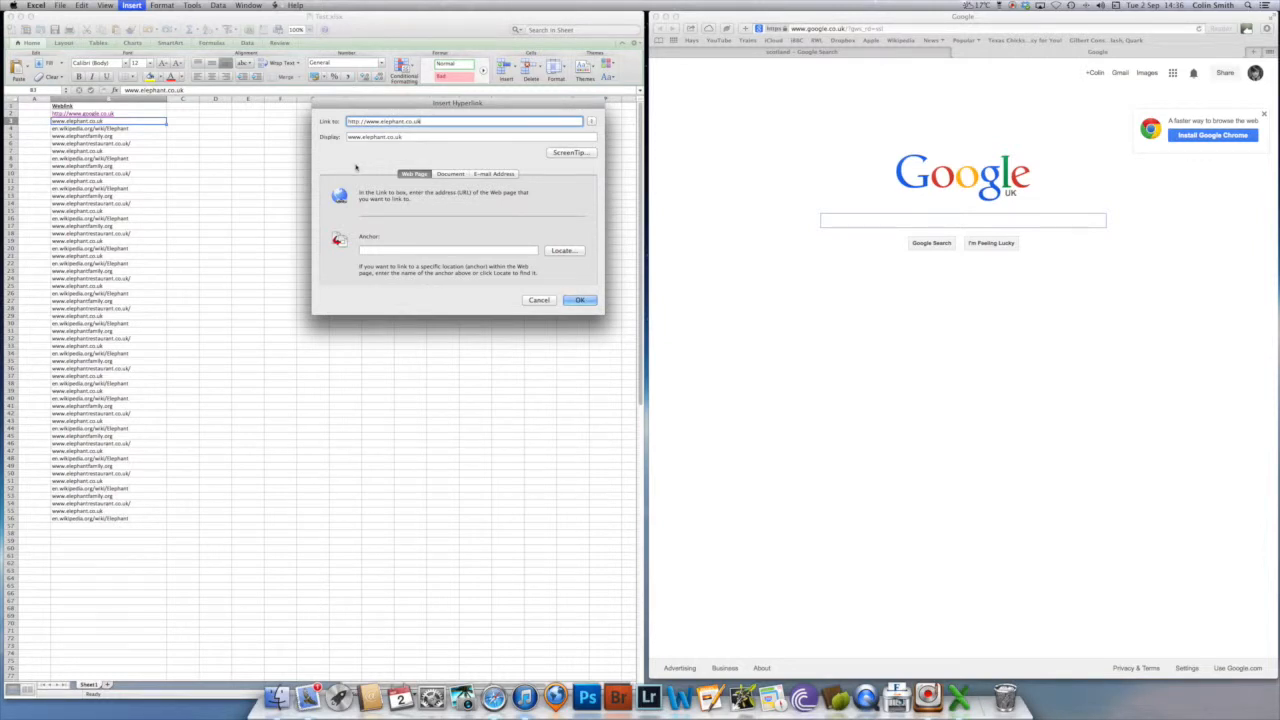
{"action": "left_click", "coordinate": [578, 301]}
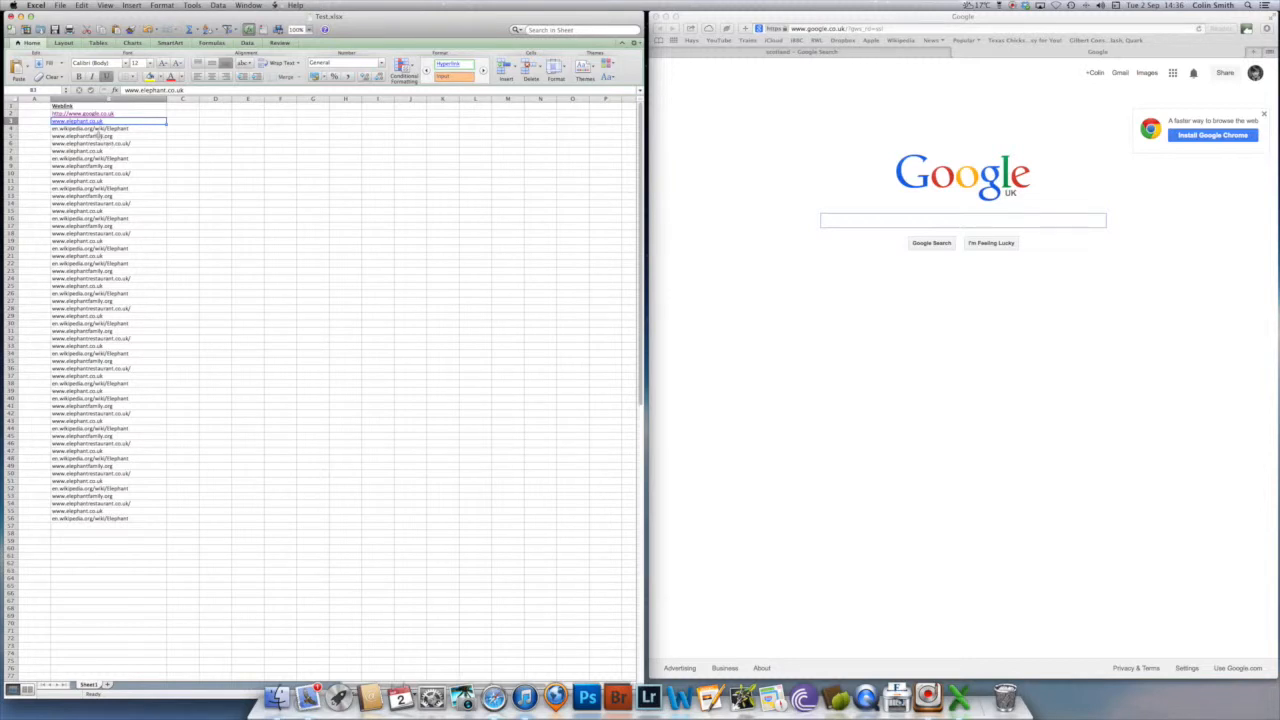
- Undo the hyperlink added to cell B3
{"action": "left_click", "coordinate": [88, 128]}
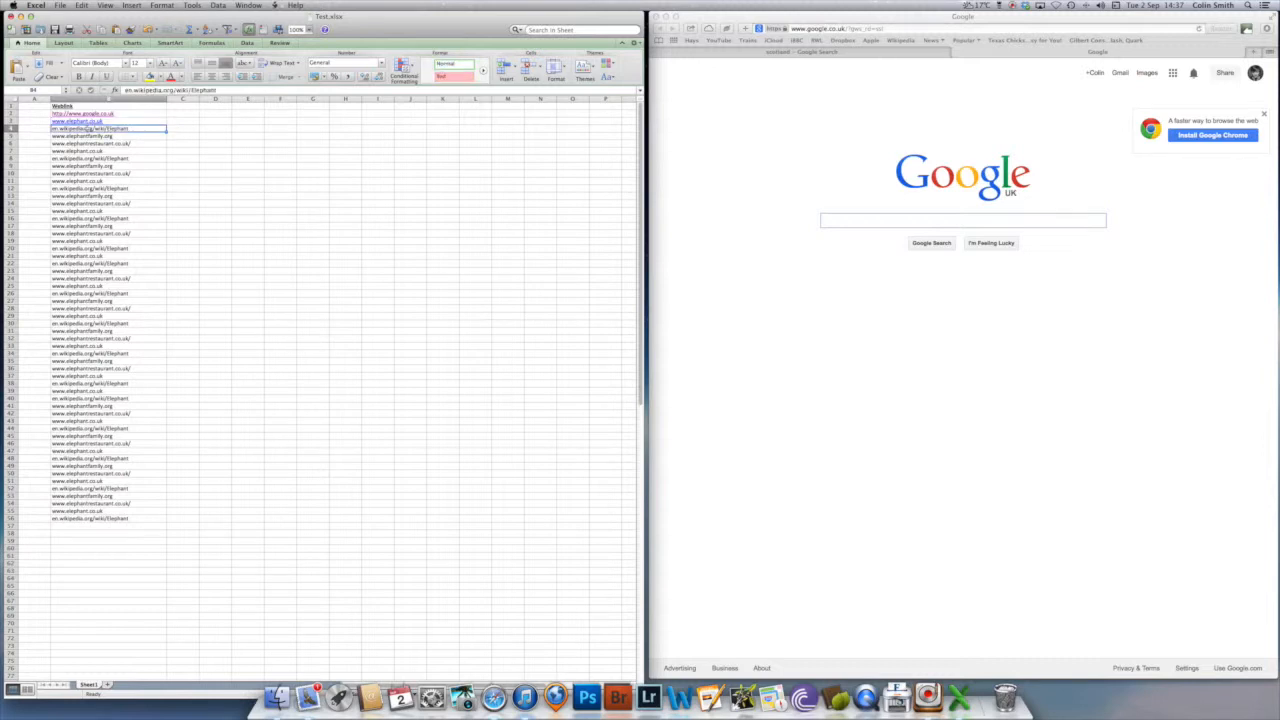
{"action": "left_click_drag", "start_coordinate": [88, 128], "coordinate": [70, 503]}
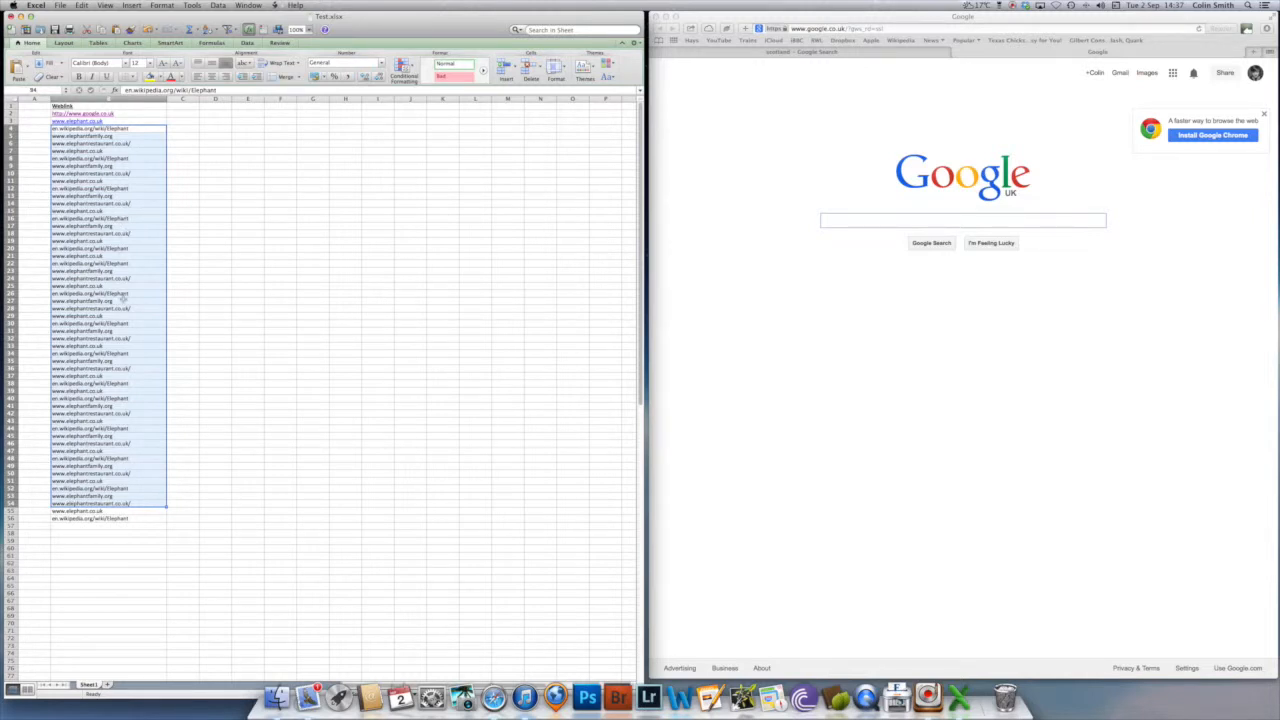
{"action": "left_click", "coordinate": [128, 145]}
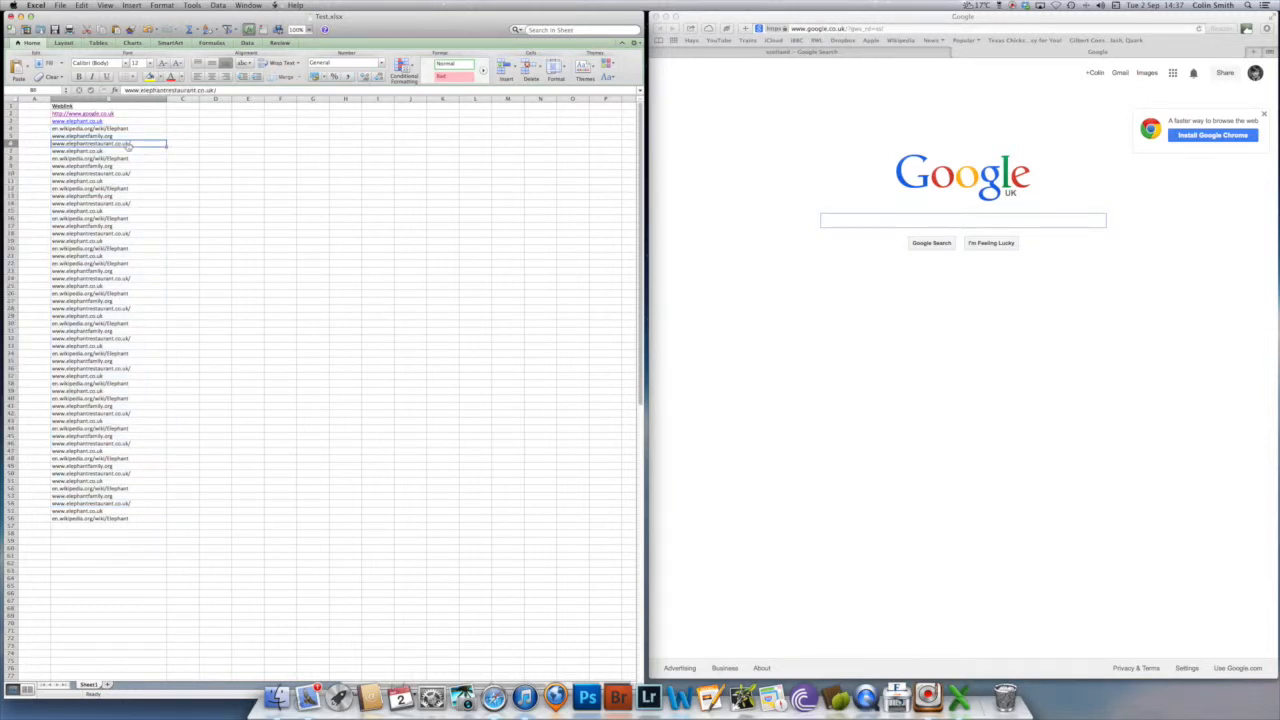
{"action": "key", "text": "Up"}
{"action": "key", "text": "Up"}
{"action": "key", "text": "Up"}
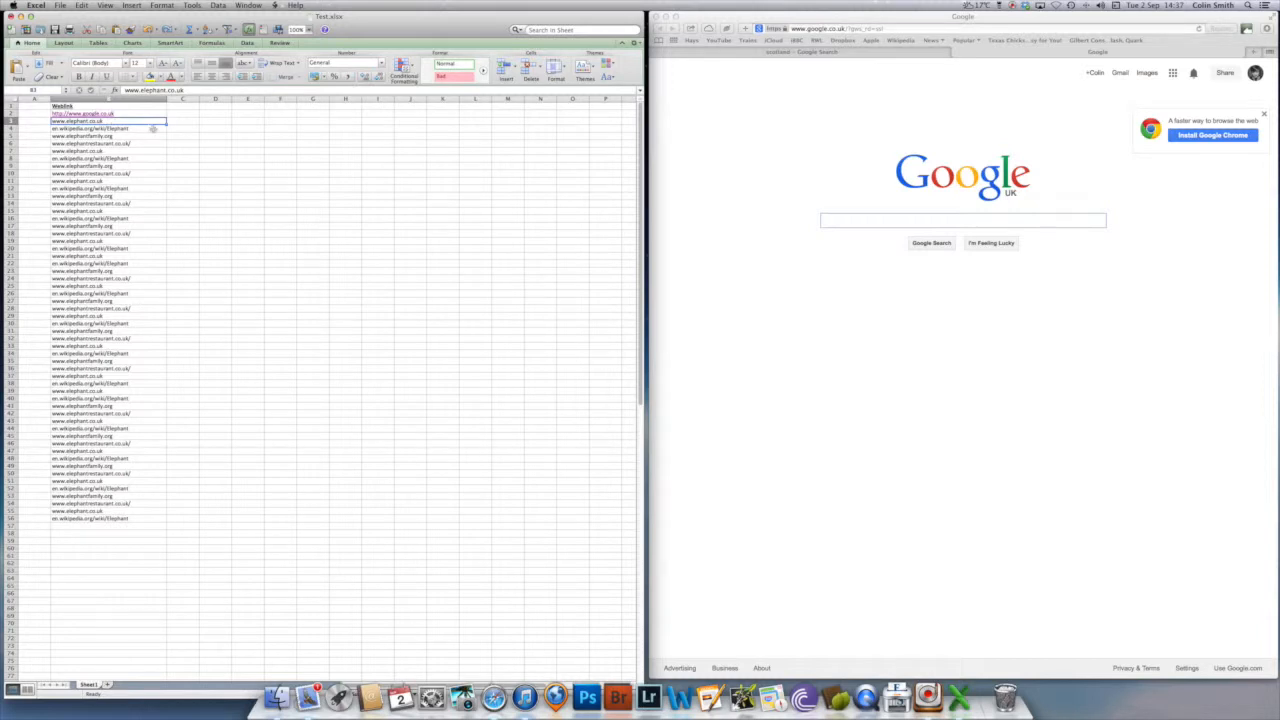
- Enter the formula =hyperlink(B3) in cell C3
{"action": "left_click", "coordinate": [190, 122]}
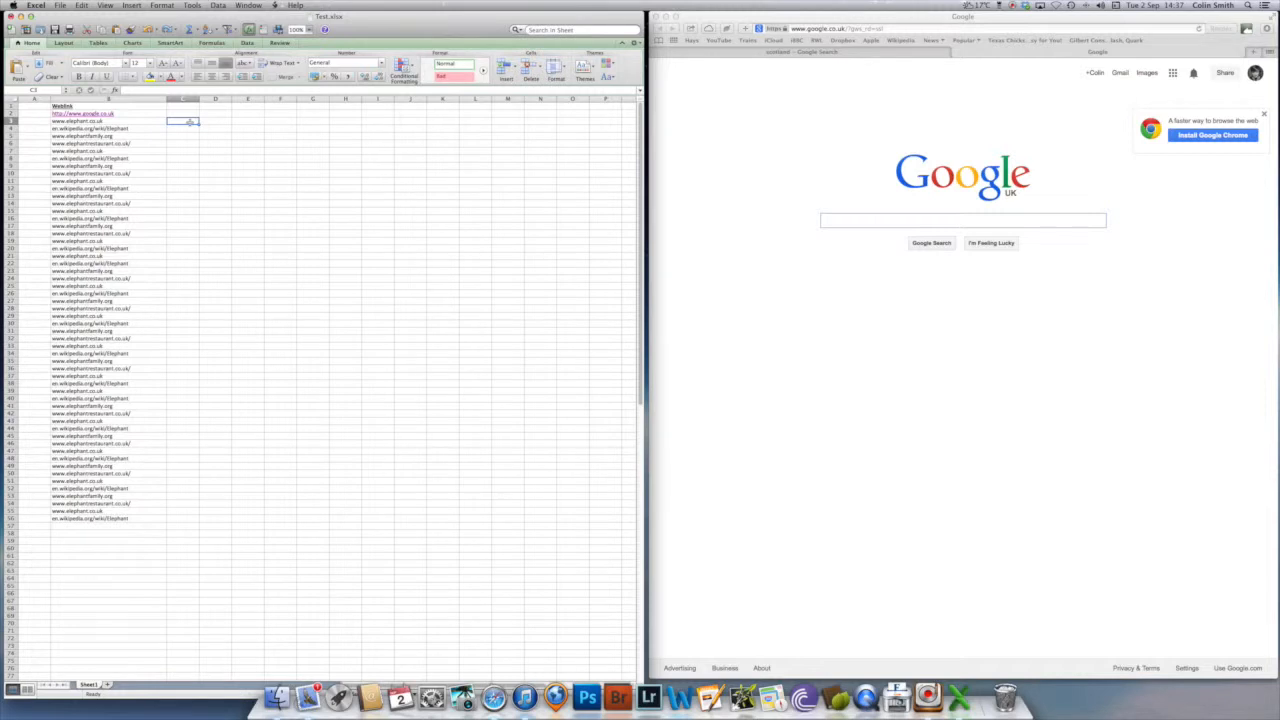
{"action": "type", "text": "="}
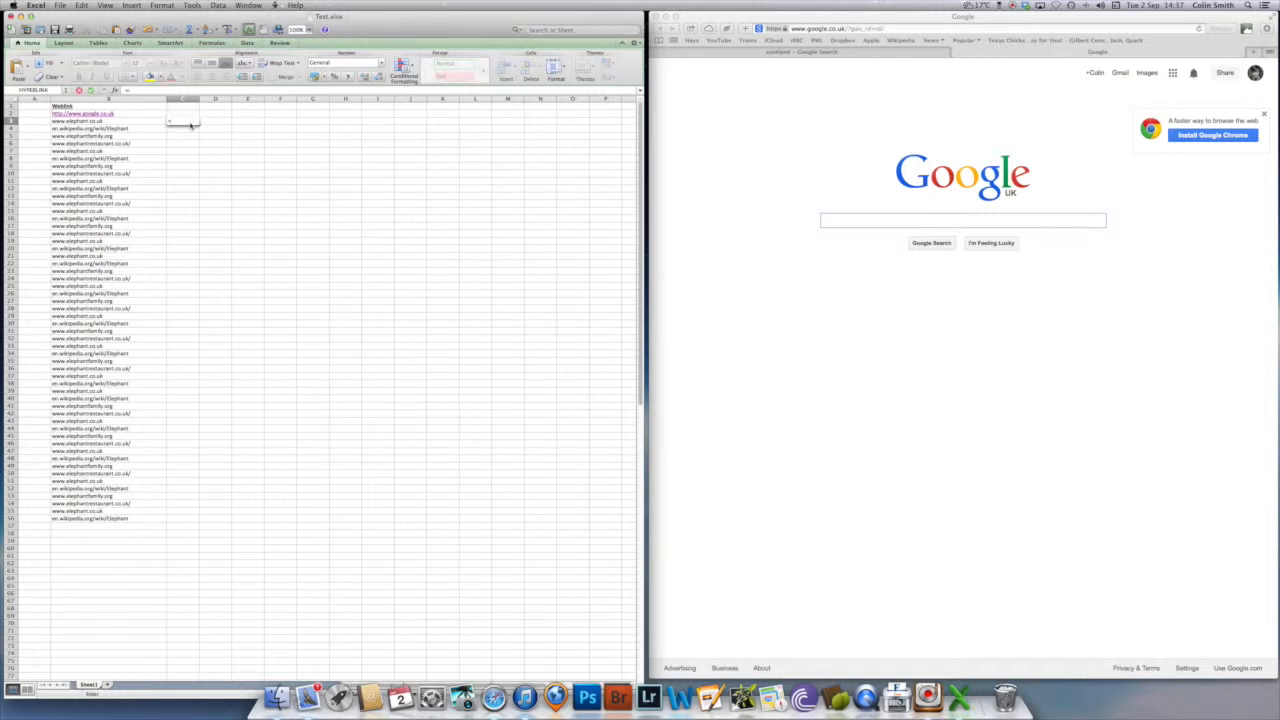
{"action": "type", "text": "hyp"}
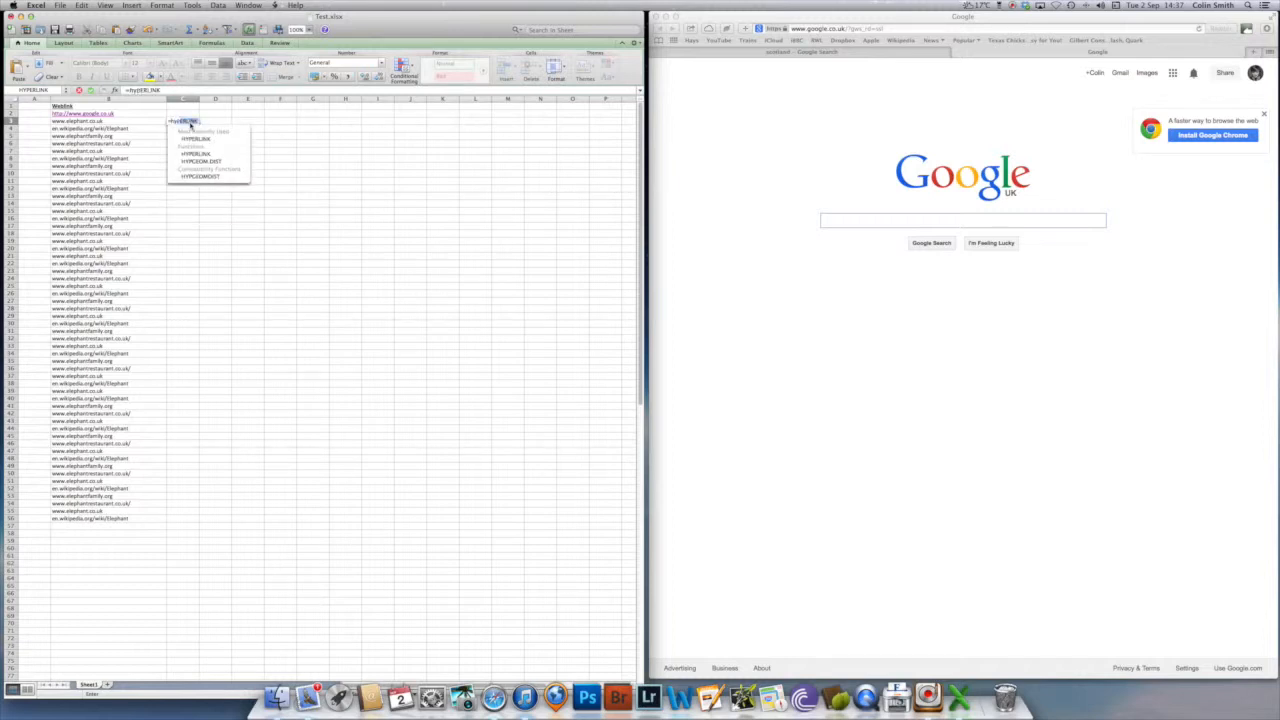
{"action": "type", "text": "erlink"}
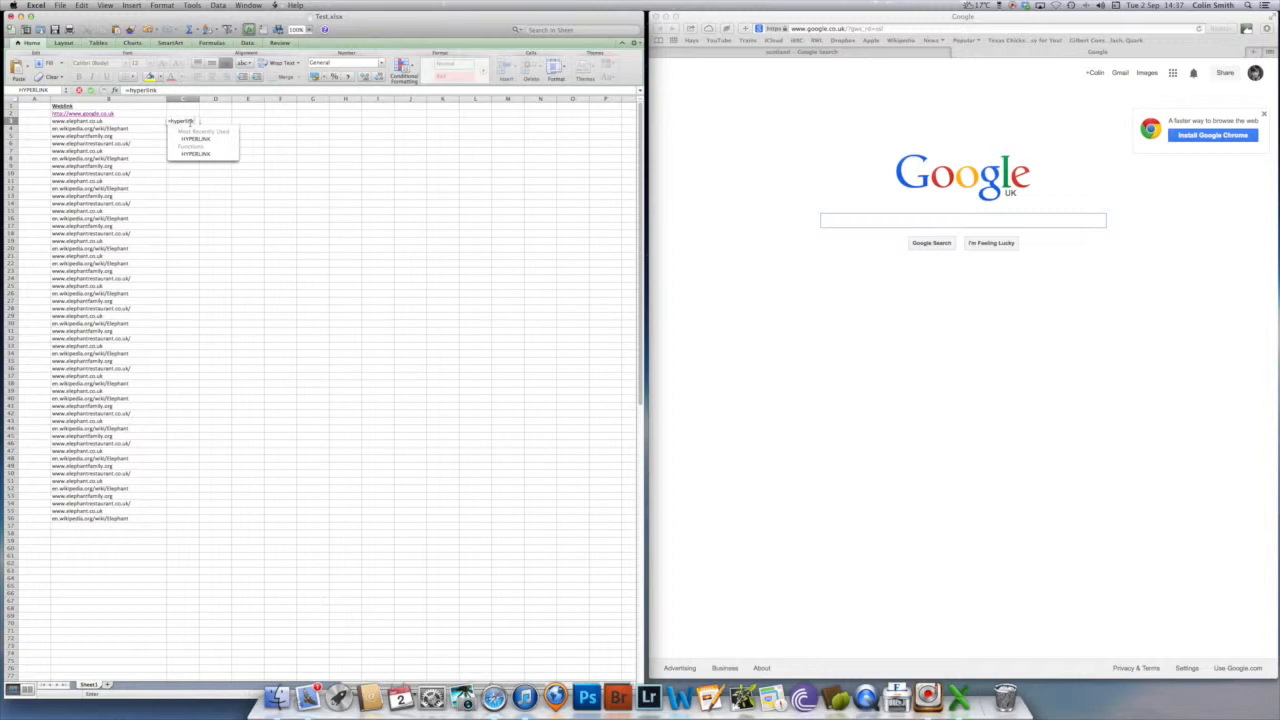
{"action": "type", "text": "("}
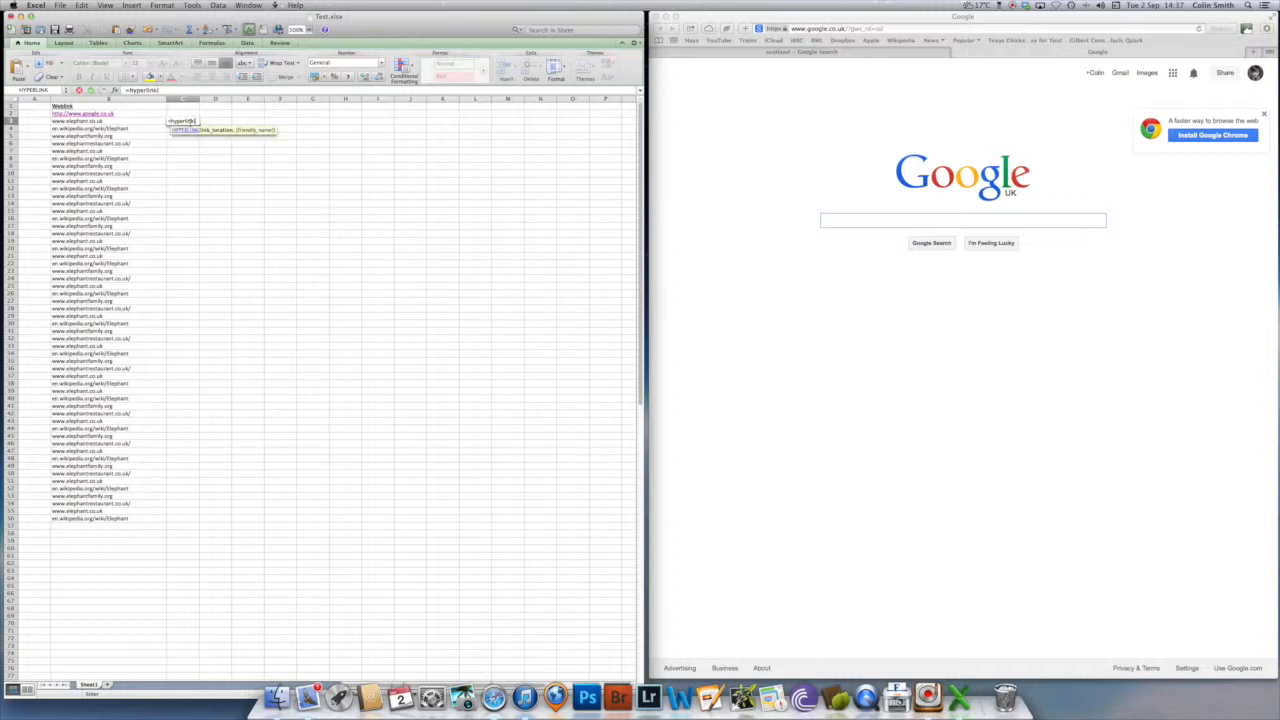
{"action": "left_click", "coordinate": [131, 119]}
{"action": "left_click", "coordinate": [128, 120]}
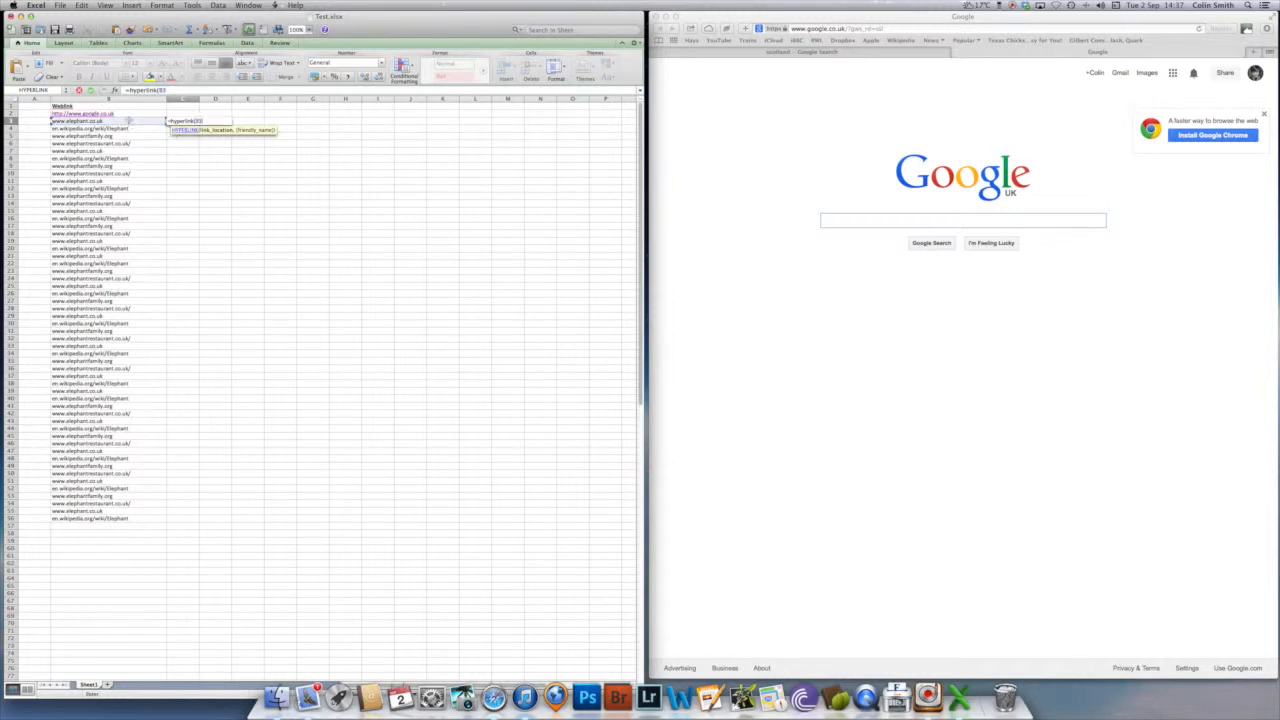
{"action": "type", "text": ")"}
{"action": "key", "text": "Return"}
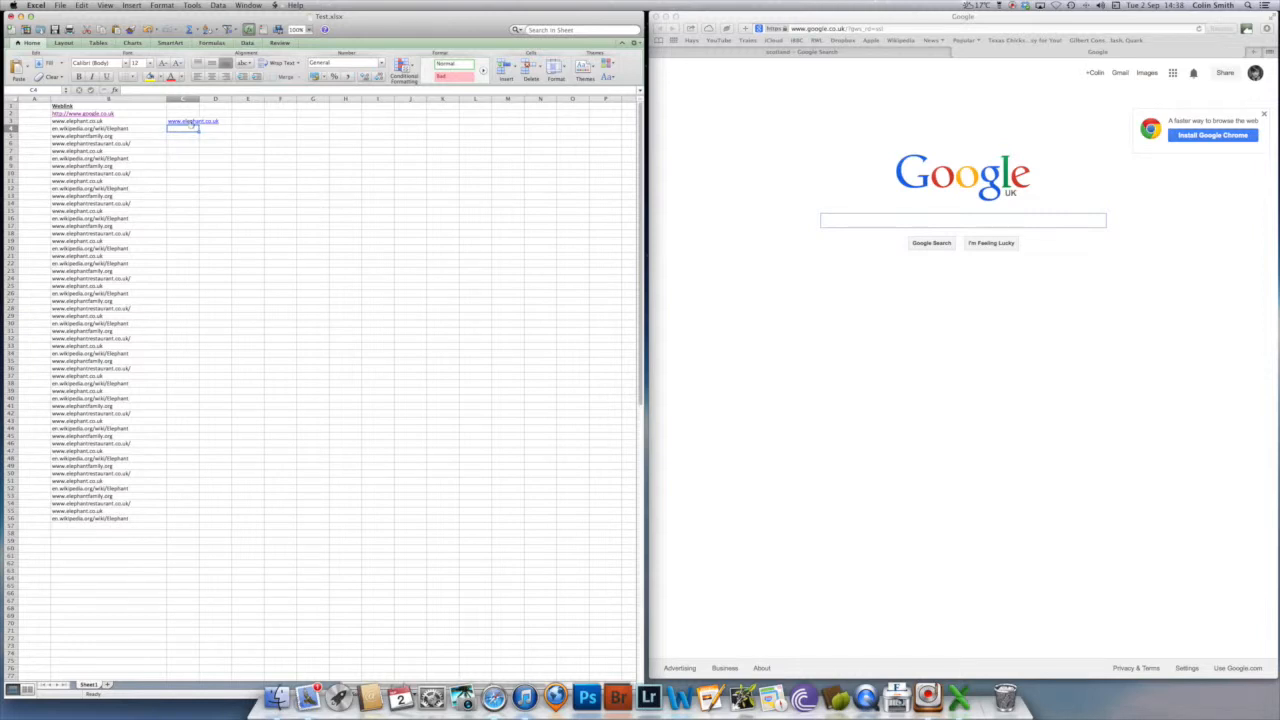
- Try to open the link in cell C3 and dismiss the resulting alert
{"action": "left_click", "coordinate": [192, 122]}
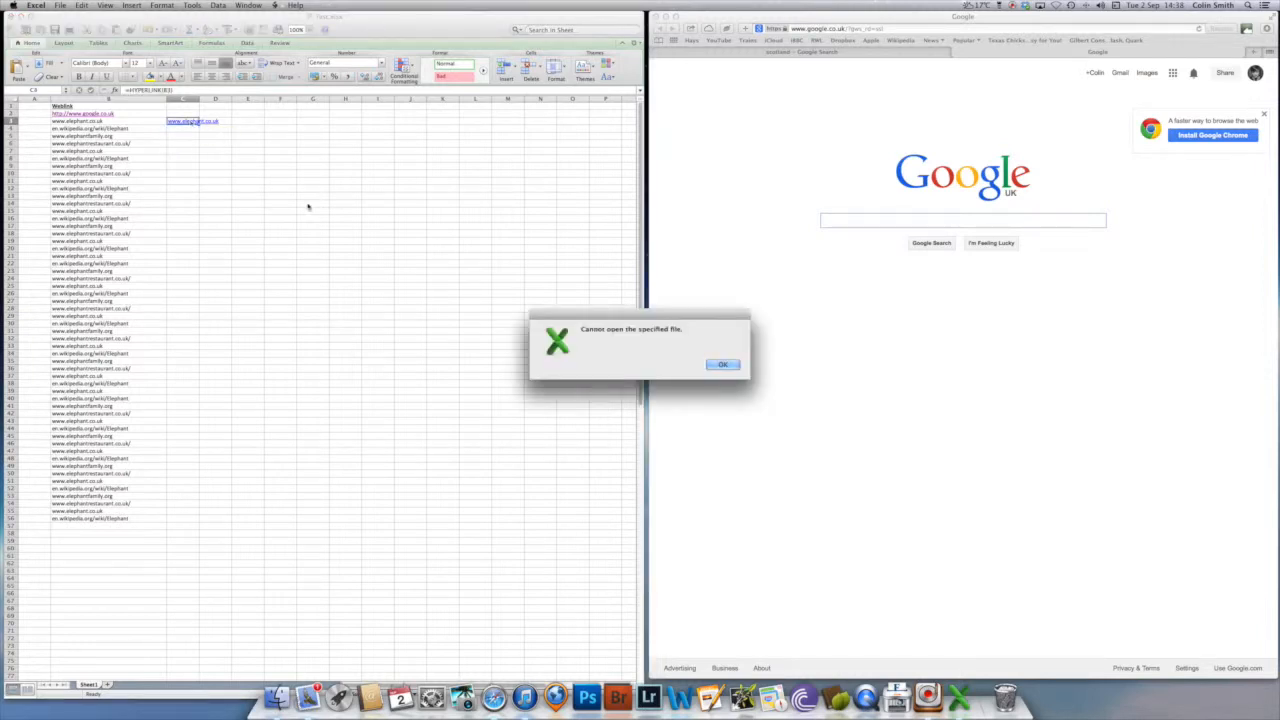
{"action": "left_click_drag", "start_coordinate": [587, 316], "coordinate": [366, 106]}
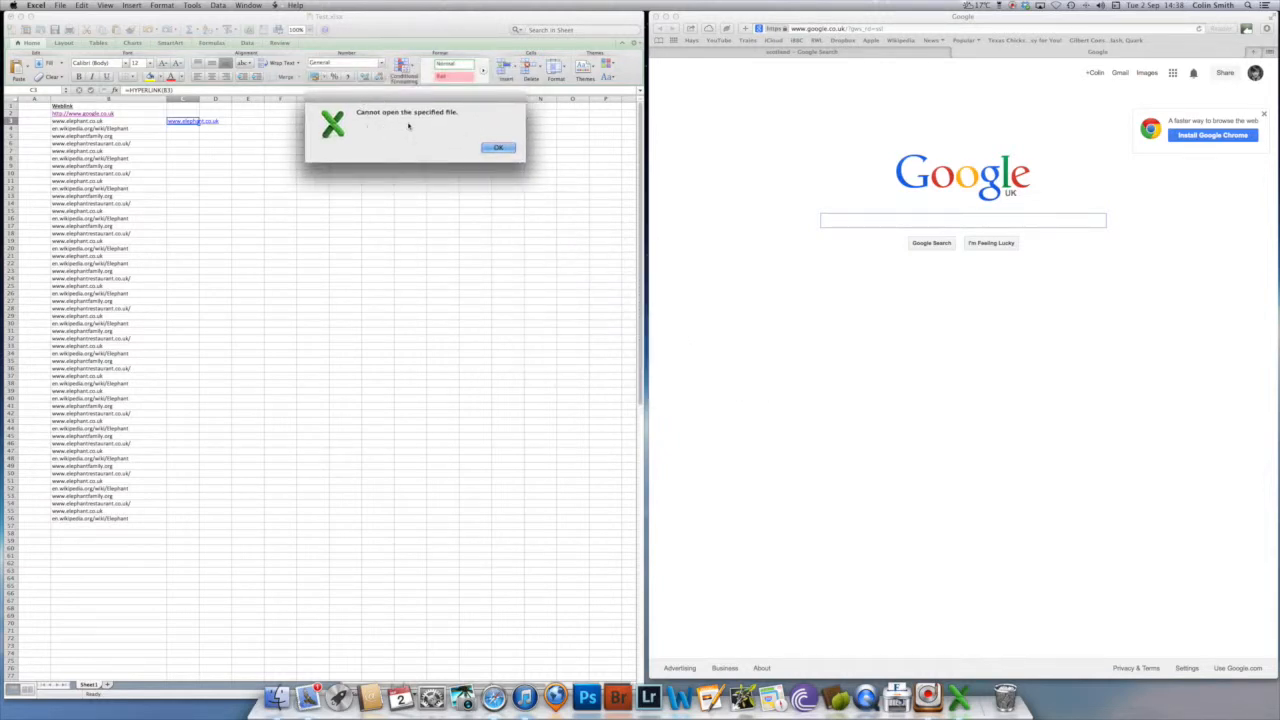
{"action": "left_click", "coordinate": [491, 148]}
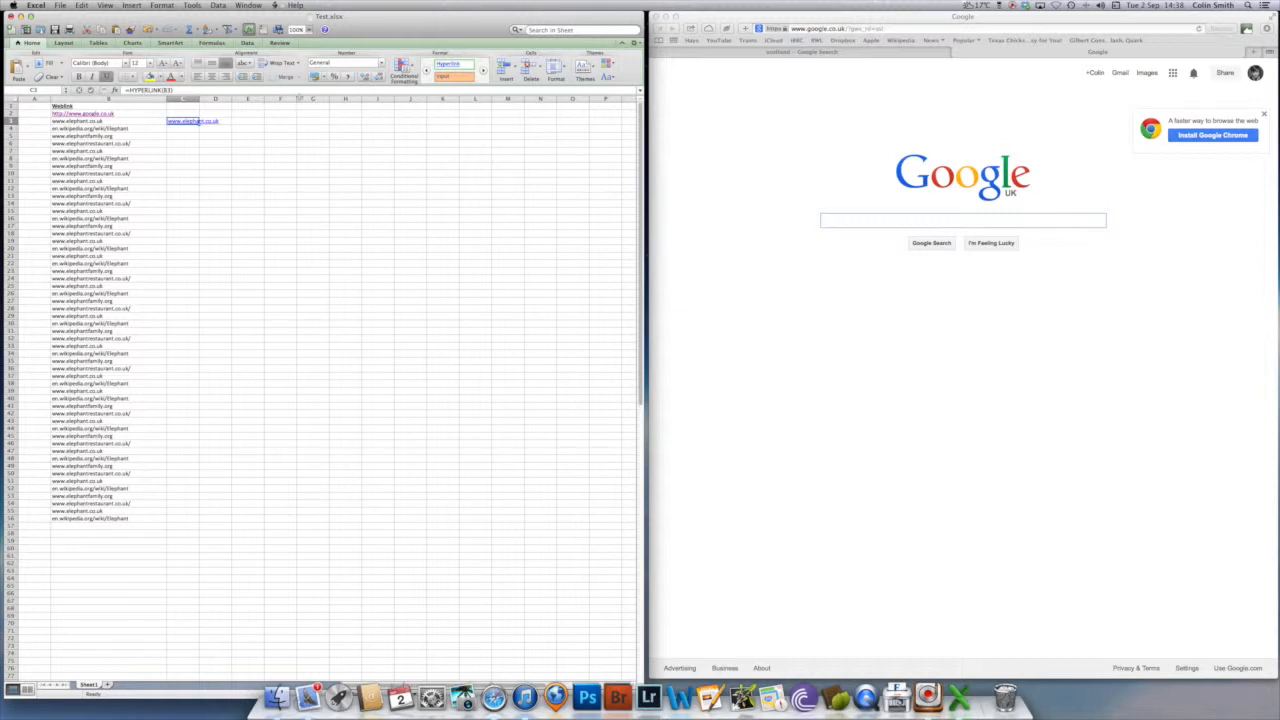
- Delete column C with its HYPERLINK formula
{"action": "left_click", "coordinate": [184, 99]}
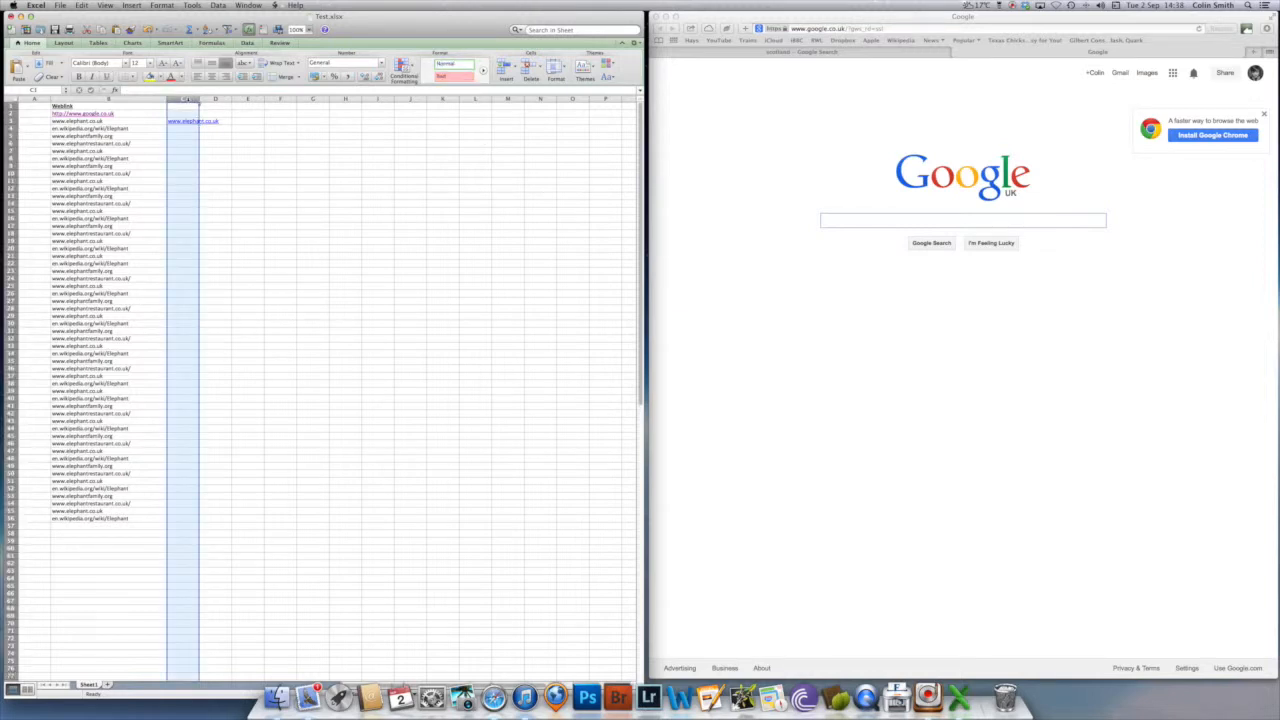
{"action": "right_click", "coordinate": [184, 99]}
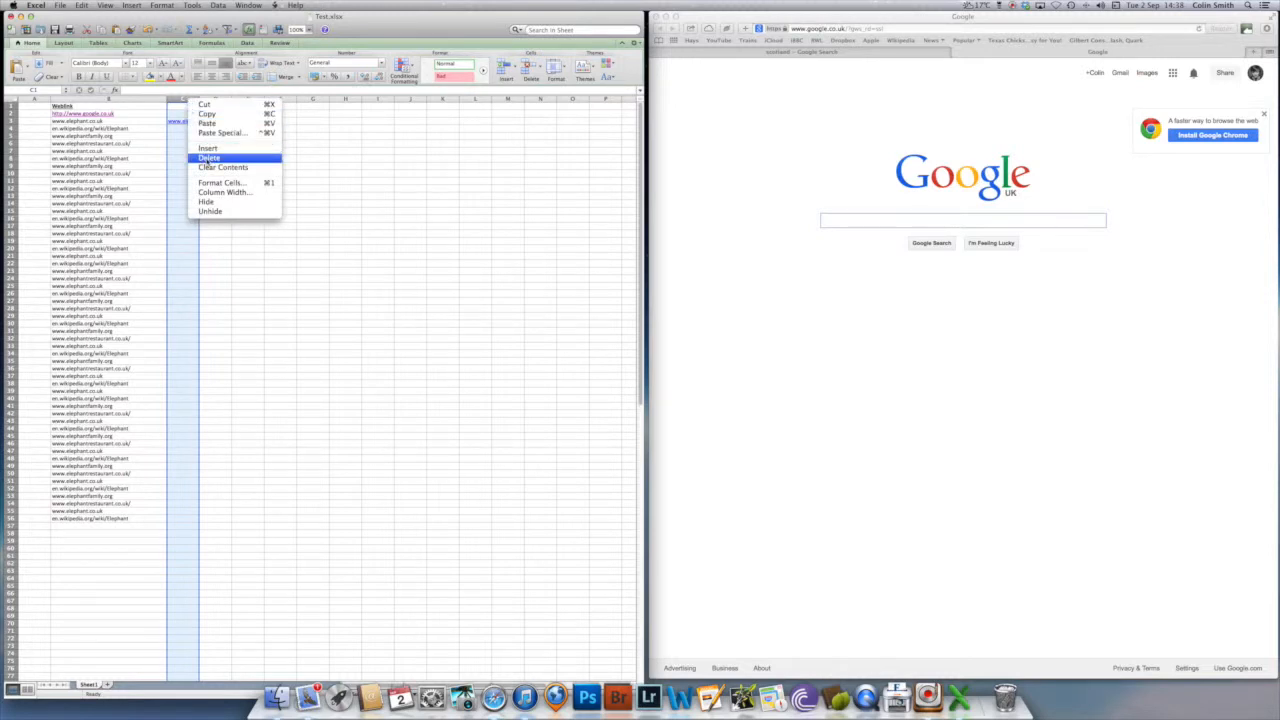
{"action": "left_click", "coordinate": [207, 160]}
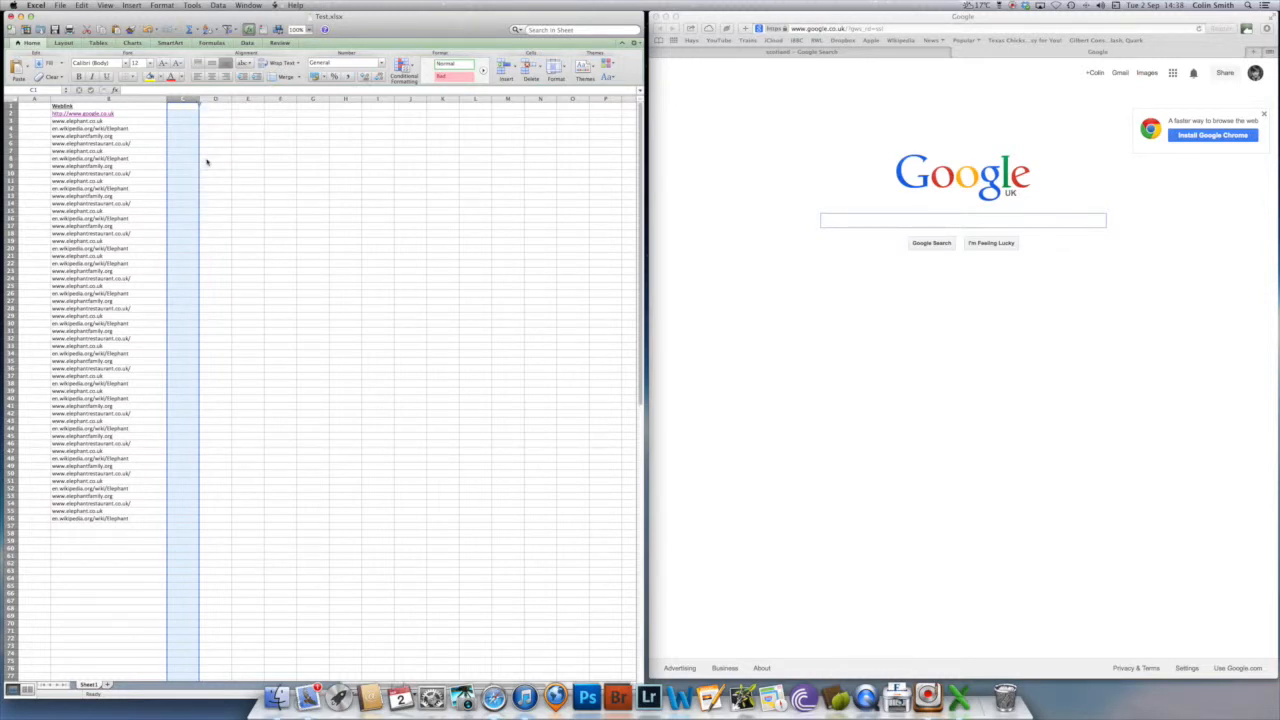
{"action": "left_click", "coordinate": [45, 121]}
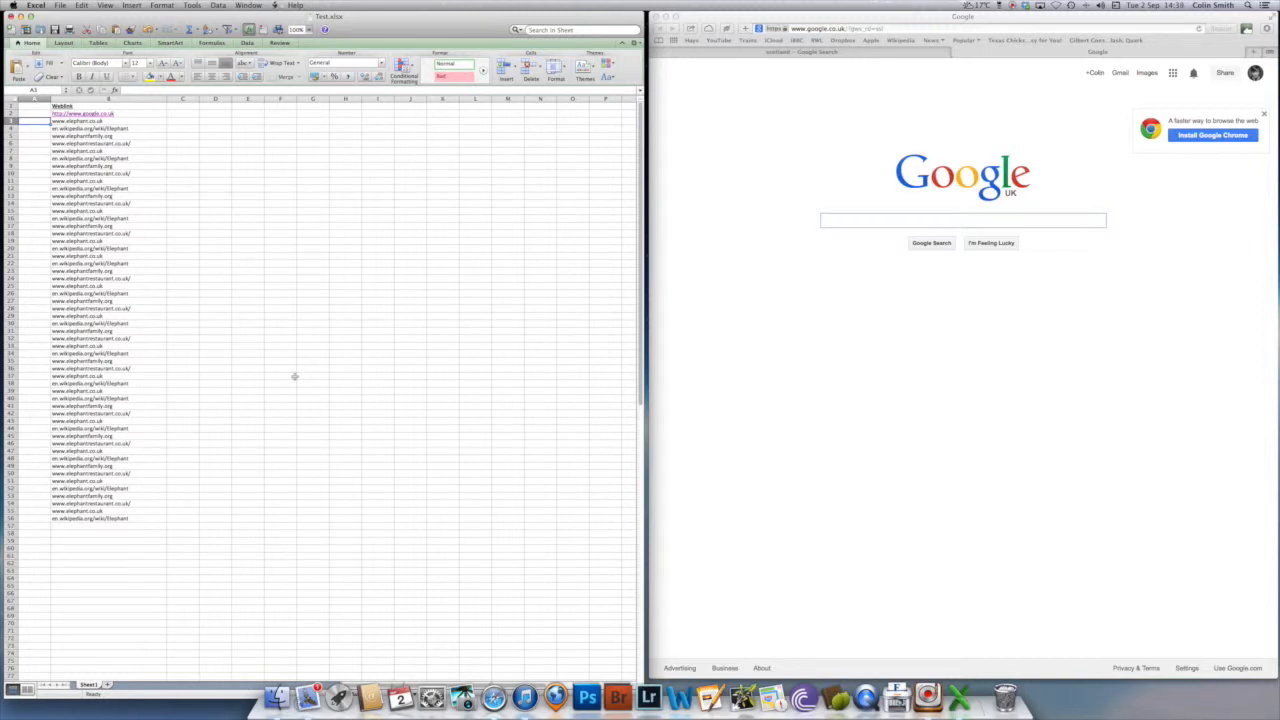
{"action": "key", "text": "Right"}
{"action": "key", "text": "Right"}
{"action": "key", "text": "Right"}
{"action": "key", "text": "Up"}
{"action": "key", "text": "Left"}
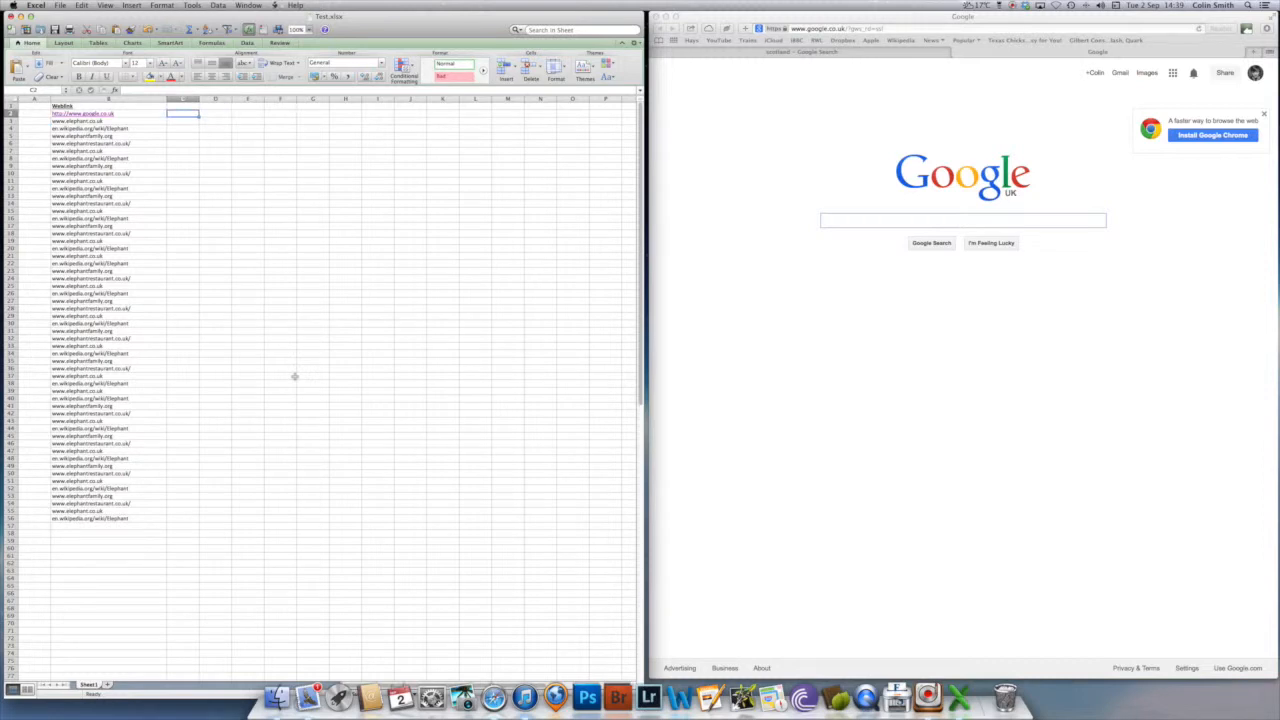
{"action": "type", "text": "http:/"}
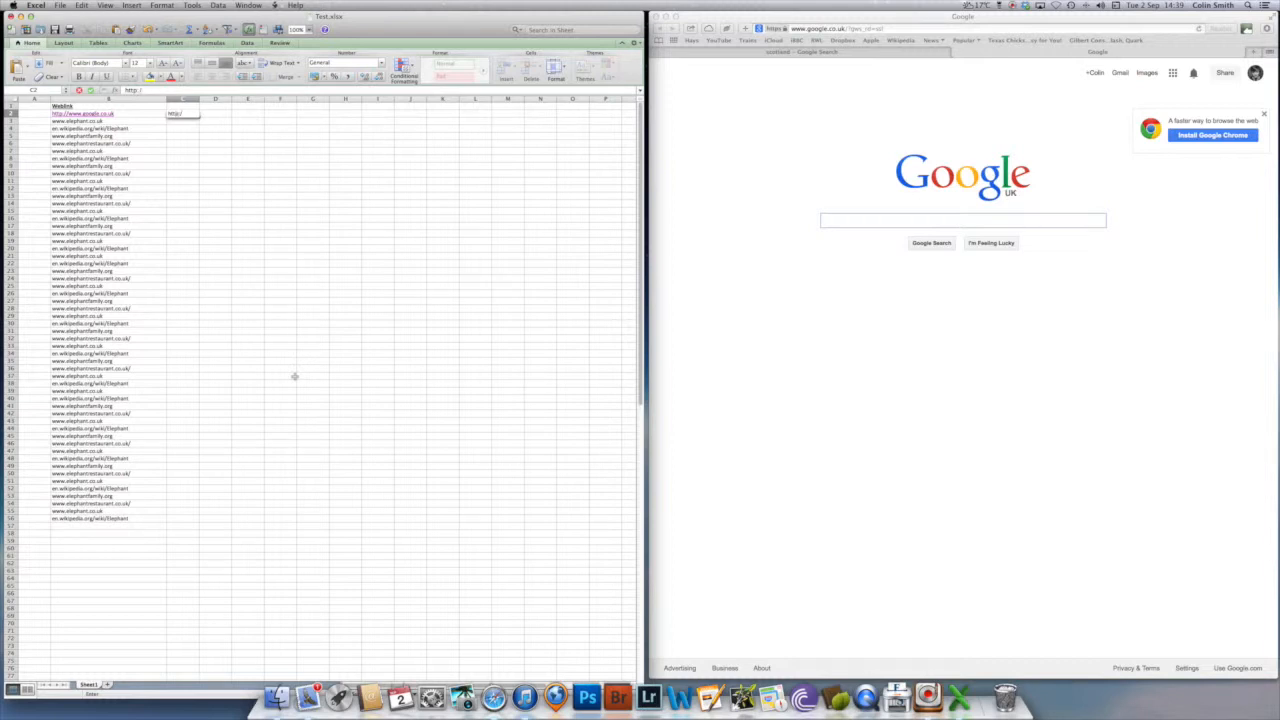
{"action": "type", "text": "/www.go"}
{"action": "key", "text": "BackSpace"}
{"action": "key", "text": "BackSpace"}
{"action": "type", "text": "www"}
{"action": "key", "text": "Return"}
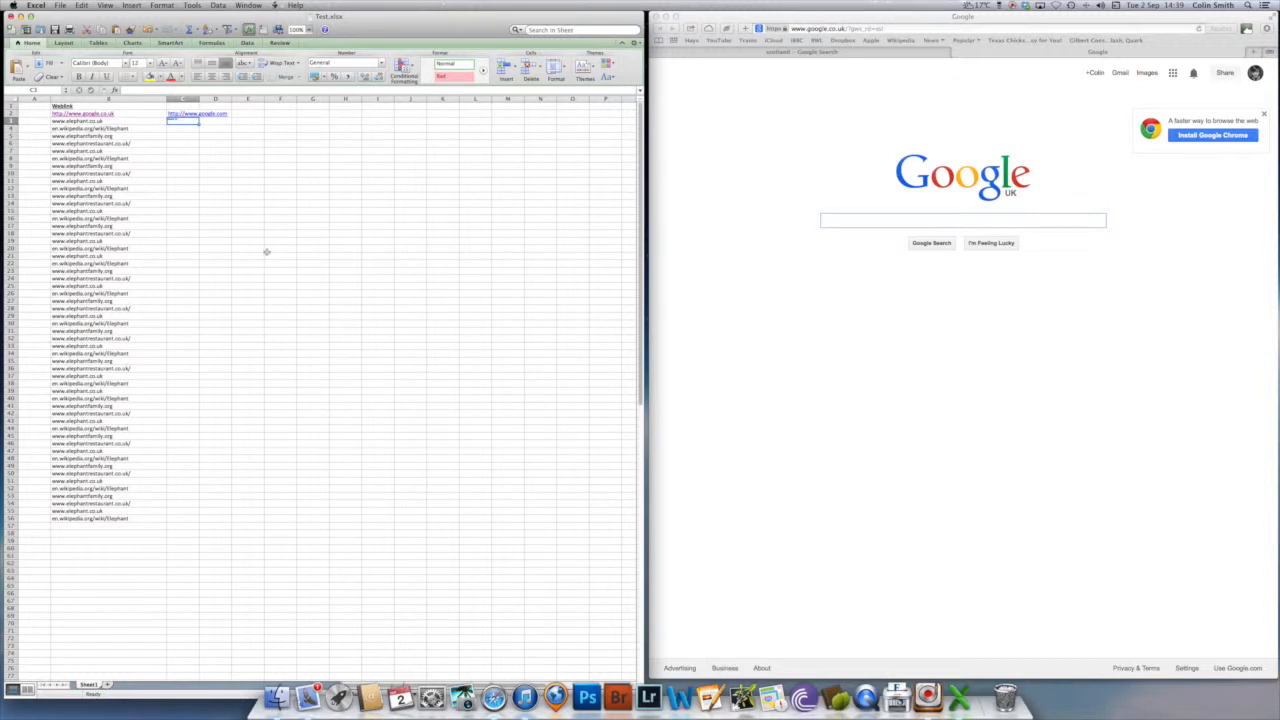
- Clear the sample web address from cell C2
{"action": "left_click", "coordinate": [193, 117]}
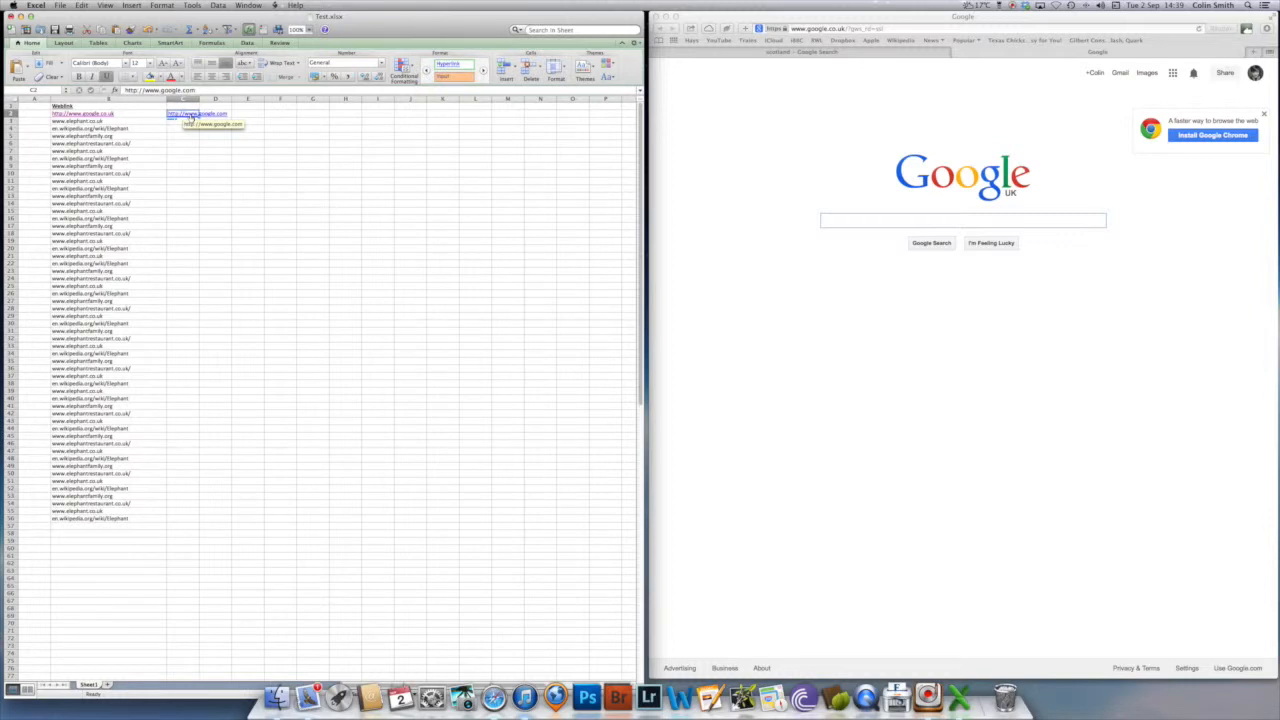
{"action": "key", "text": "BackSpace"}
{"action": "key", "text": "Down"}
{"action": "key", "text": "Left"}
{"action": "key", "text": "Left"}
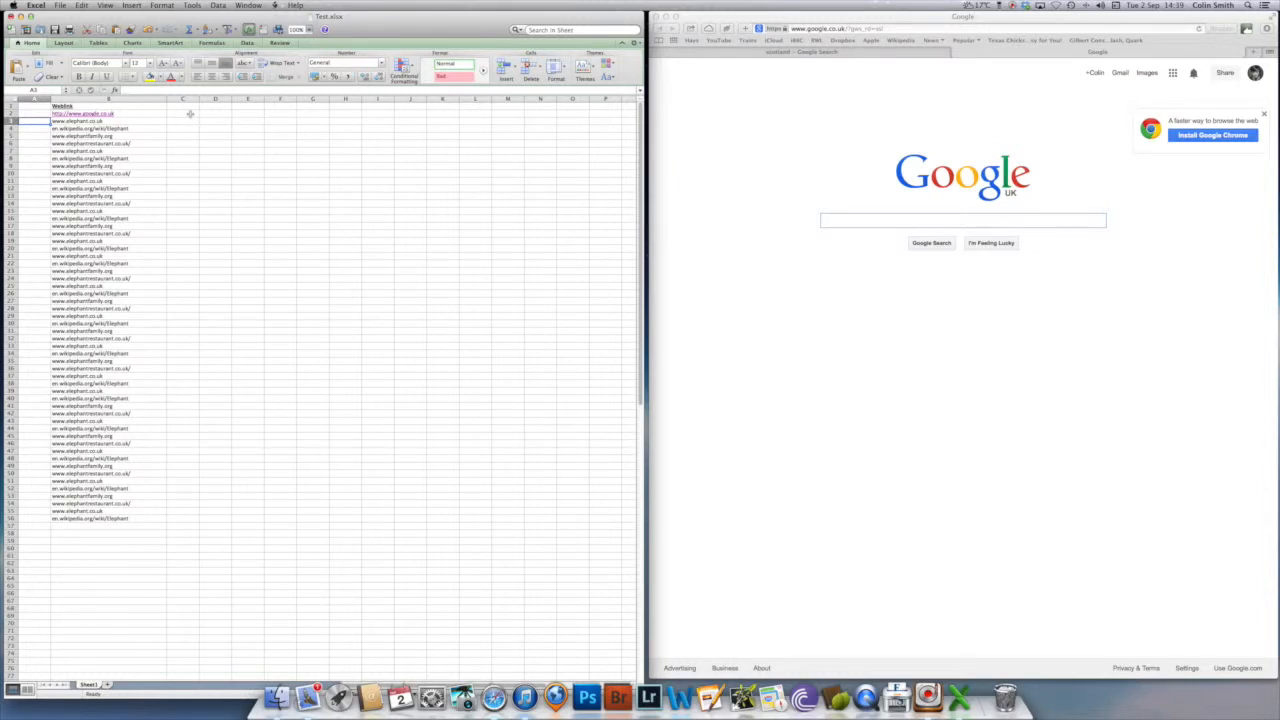
{"action": "type", "text": "h"}
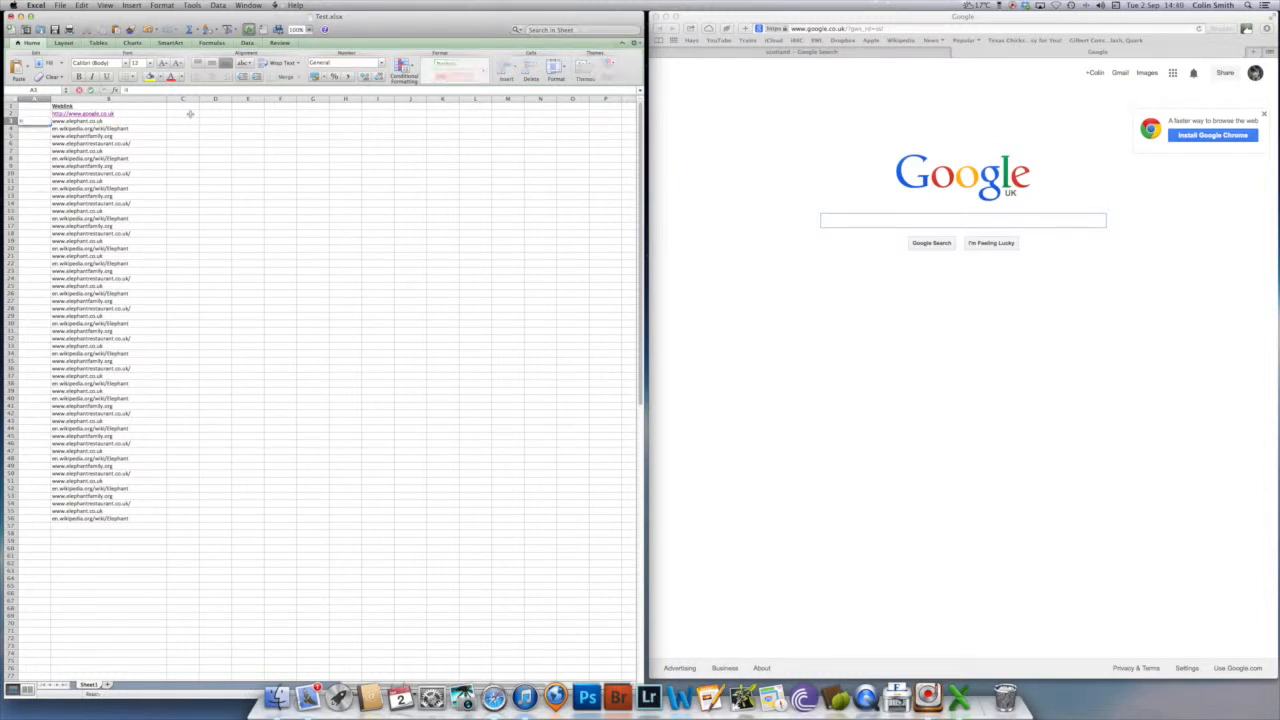
{"action": "type", "text": "ttp://"}
{"action": "key", "text": "Return"}
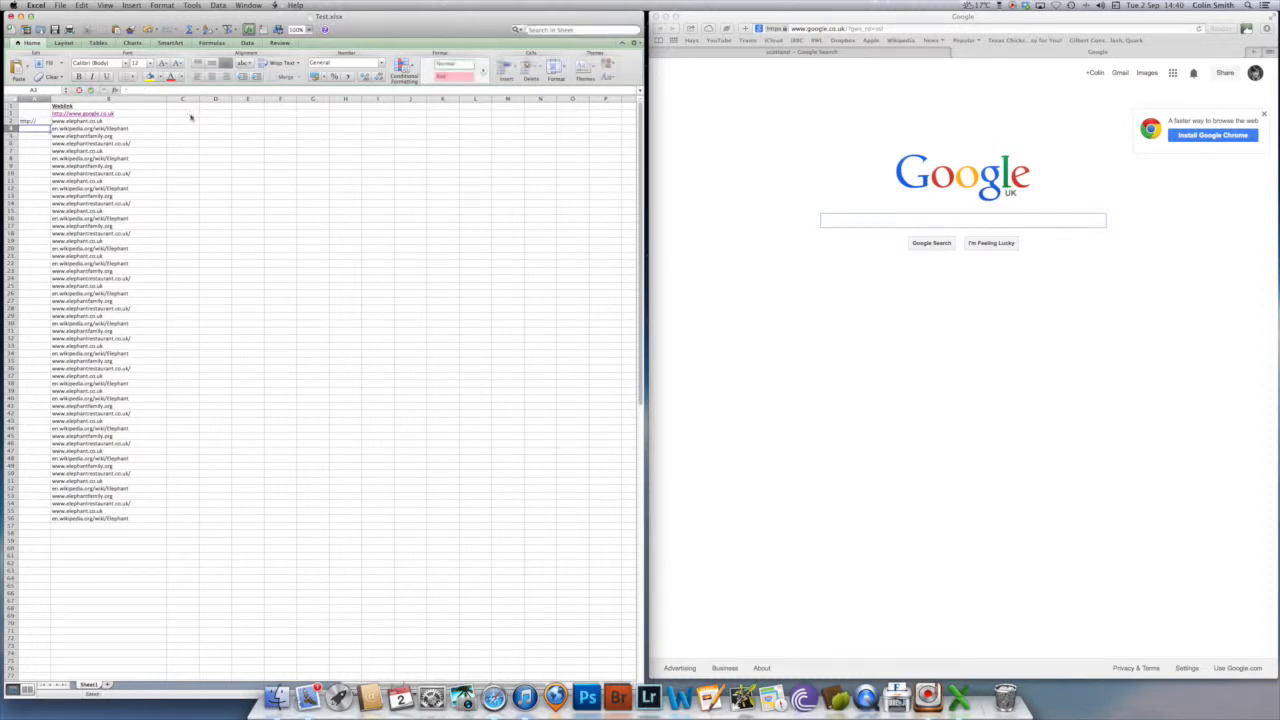
{"action": "key", "text": "Up"}
{"action": "left_click_drag", "start_coordinate": [50, 125], "coordinate": [52, 524]}
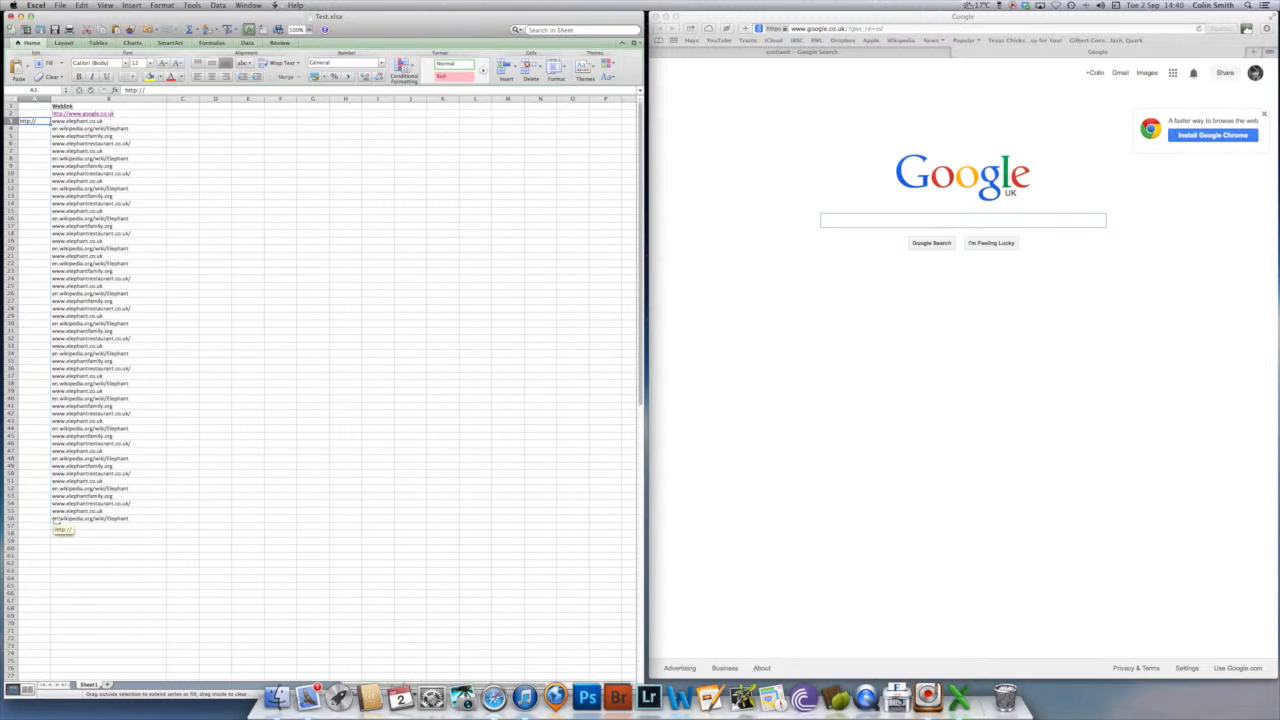
{"action": "left_click", "coordinate": [190, 362]}
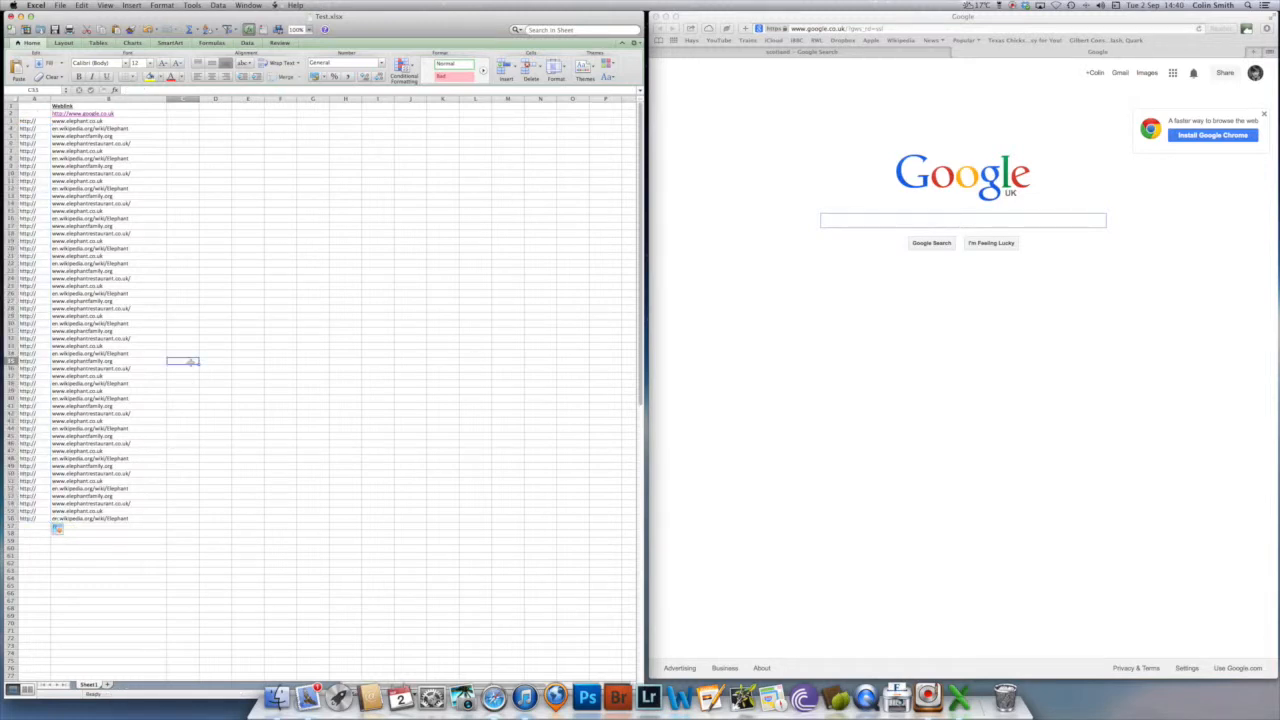
{"action": "left_click", "coordinate": [184, 121]}
{"action": "type", "text": "="}
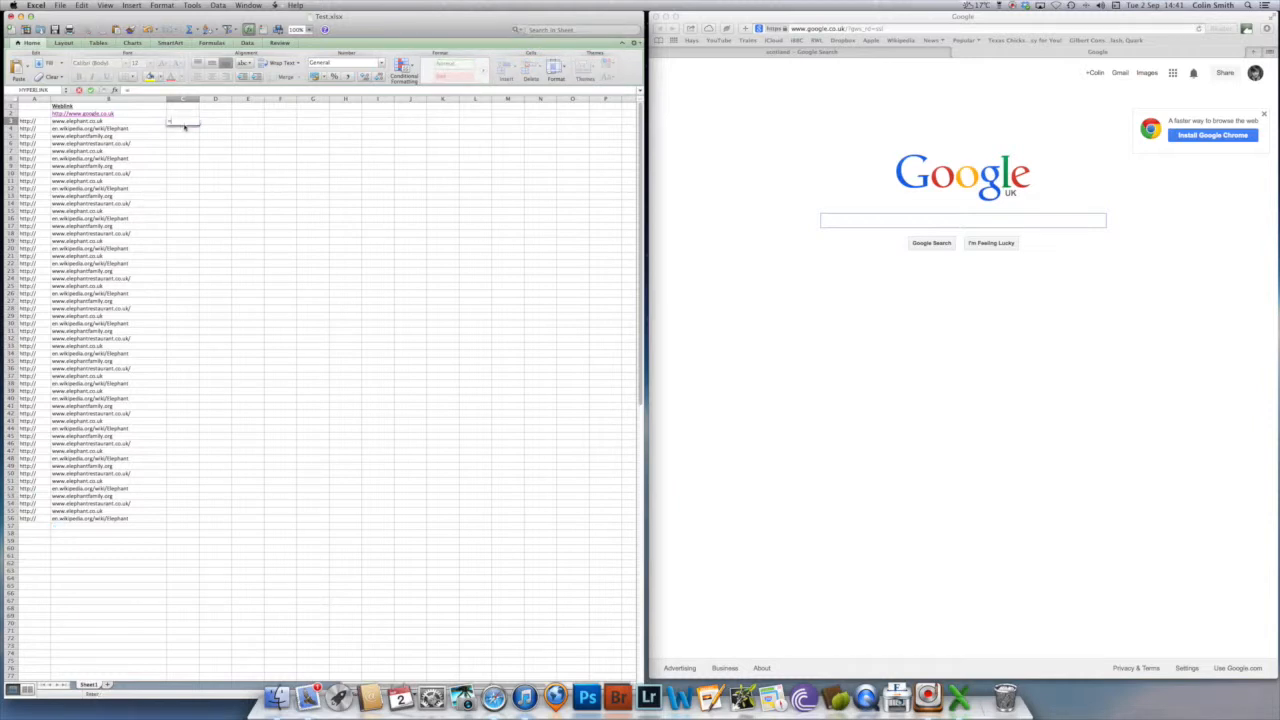
{"action": "left_click", "coordinate": [38, 121]}
{"action": "left_click", "coordinate": [65, 121]}
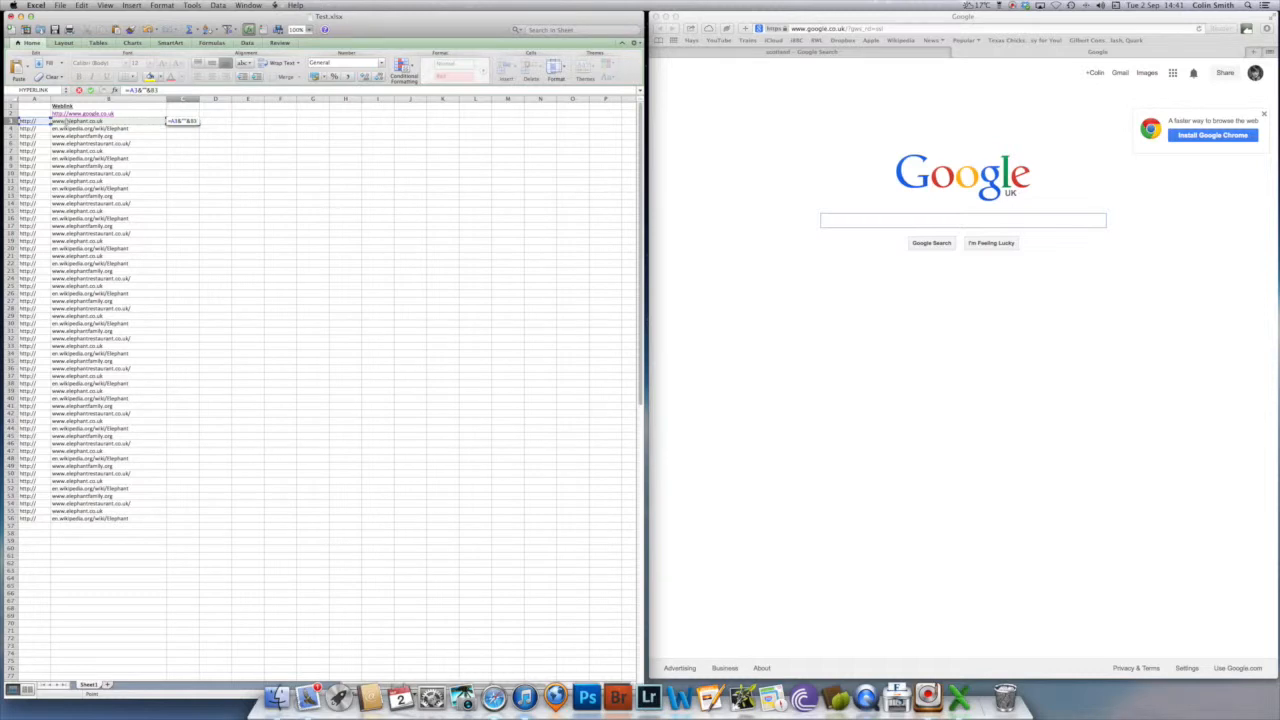
{"action": "key", "text": "Return"}
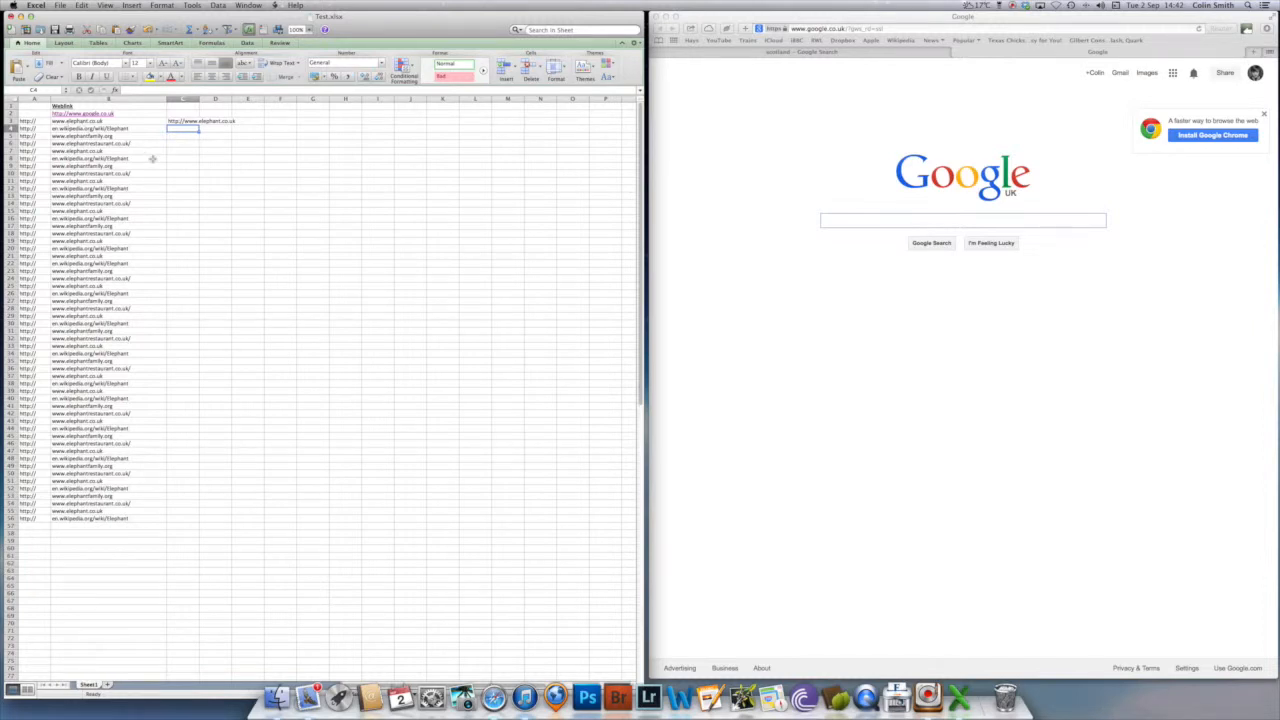
- Fill the joining formula from C3 down to C56 and fit column C to the width of its contents
{"action": "key", "text": "Up"}
{"action": "left_click_drag", "start_coordinate": [199, 123], "coordinate": [178, 518]}
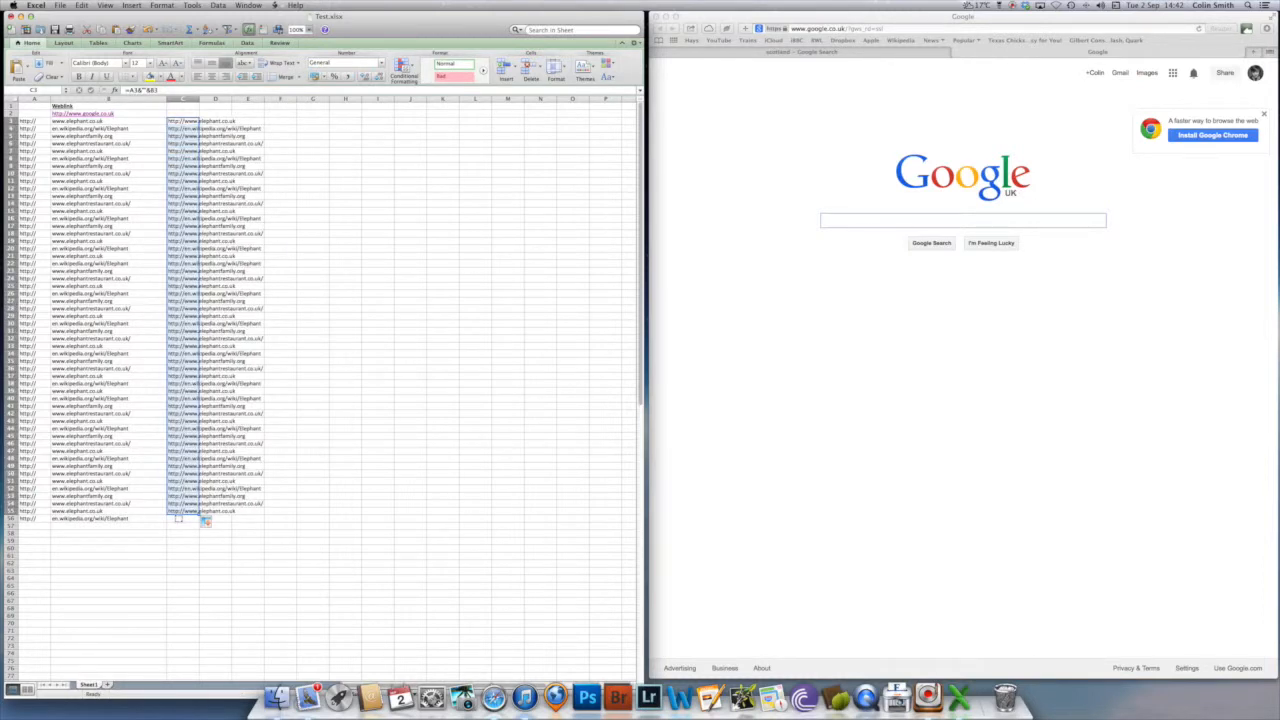
{"action": "left_click_drag", "start_coordinate": [199, 515], "coordinate": [200, 523]}
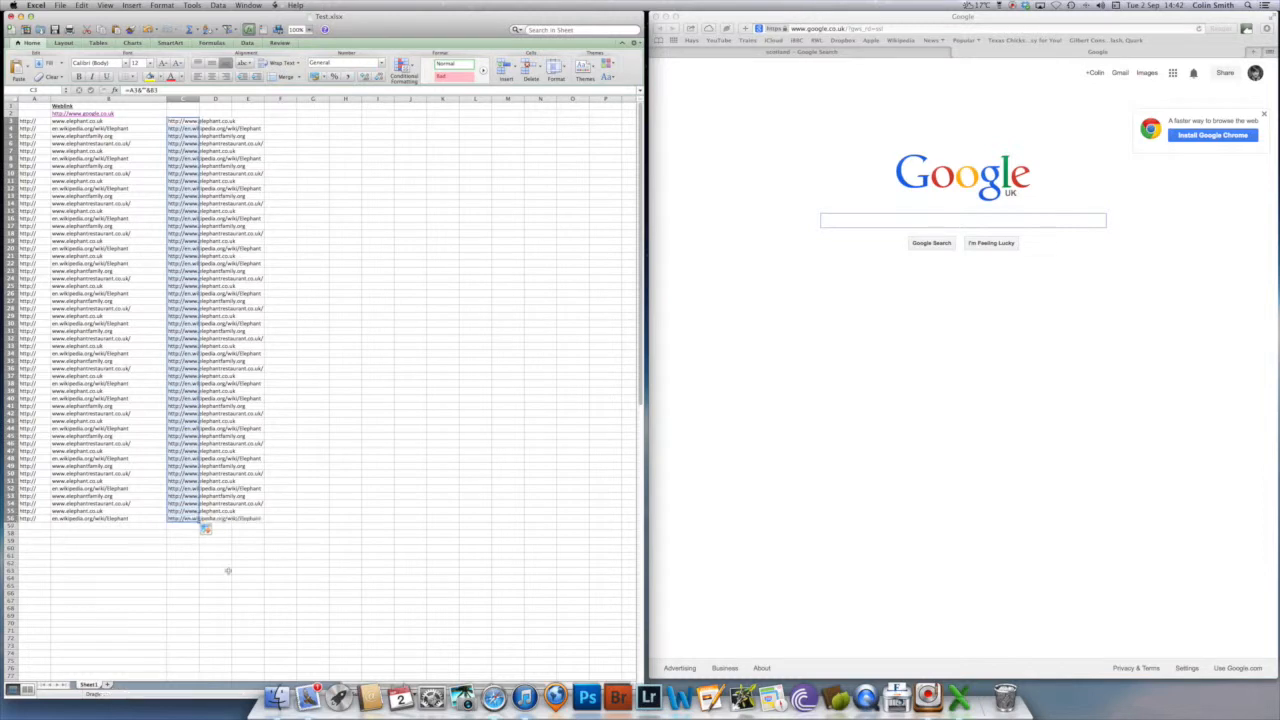
{"action": "left_click", "coordinate": [298, 527]}
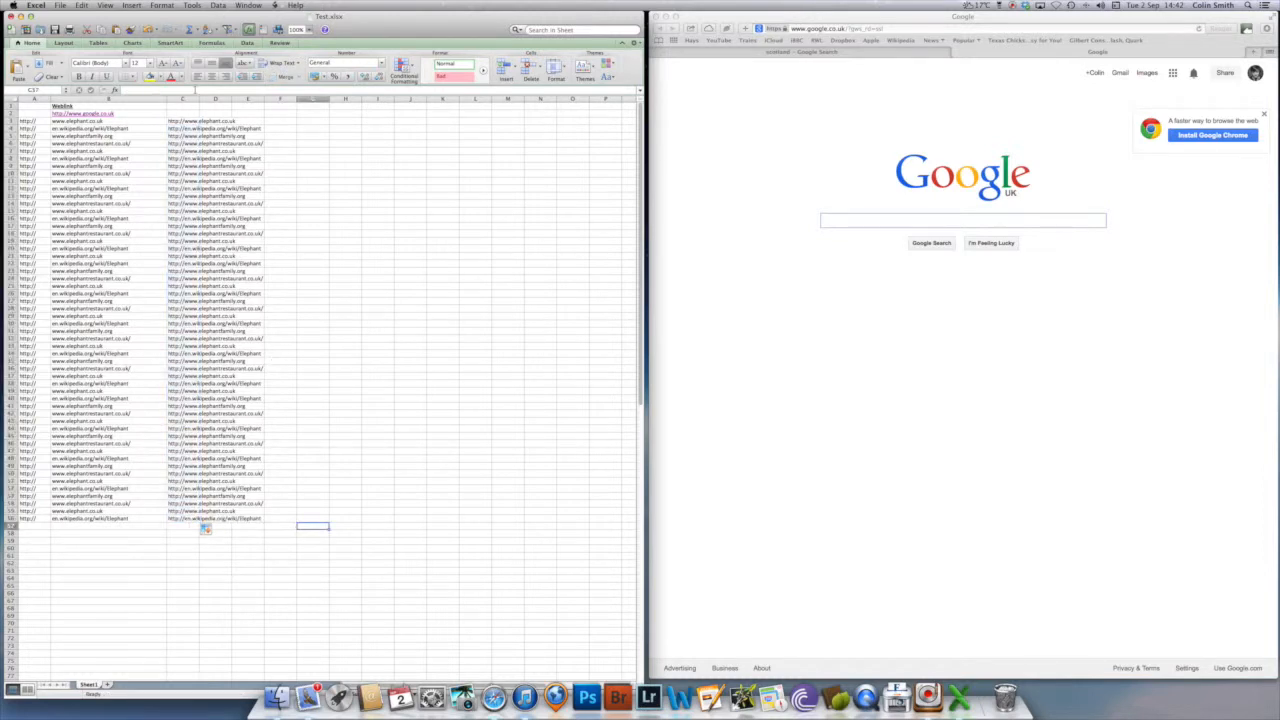
{"action": "double_click", "coordinate": [198, 98]}
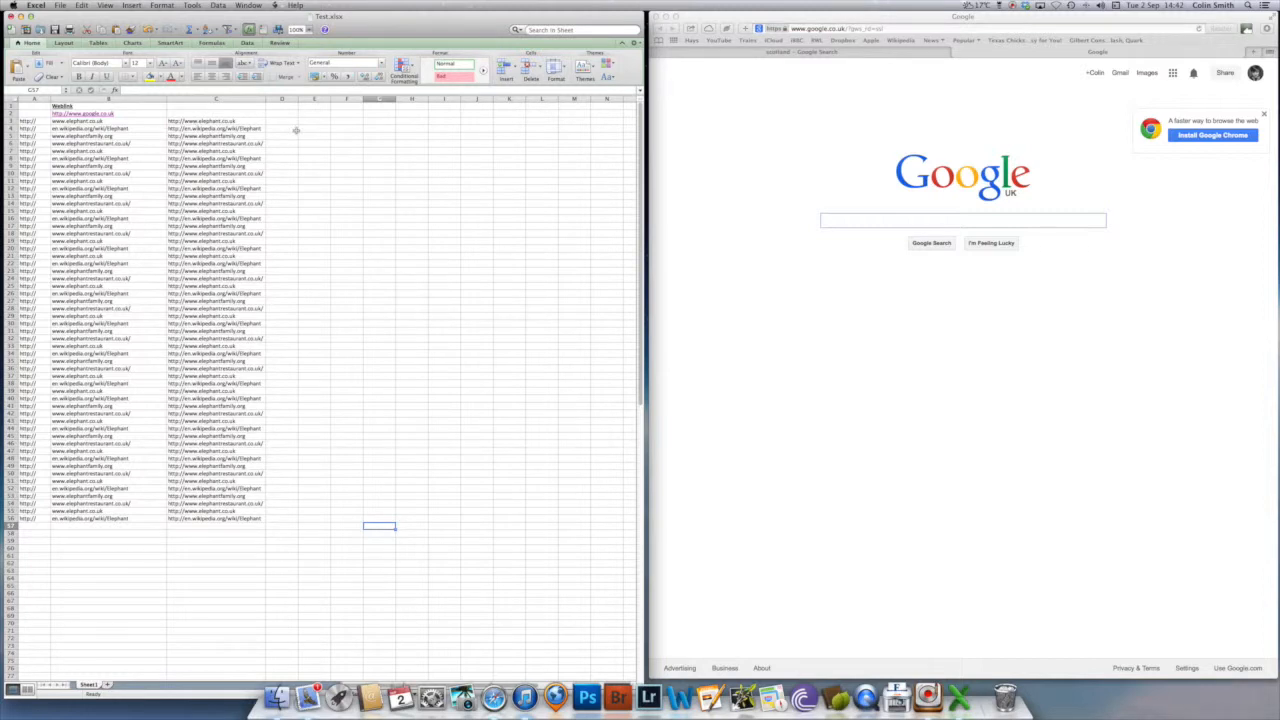
- Copy C3:C56, paste it as values only into column D from D3, and fit column D to its contents
{"action": "left_click", "coordinate": [208, 121]}
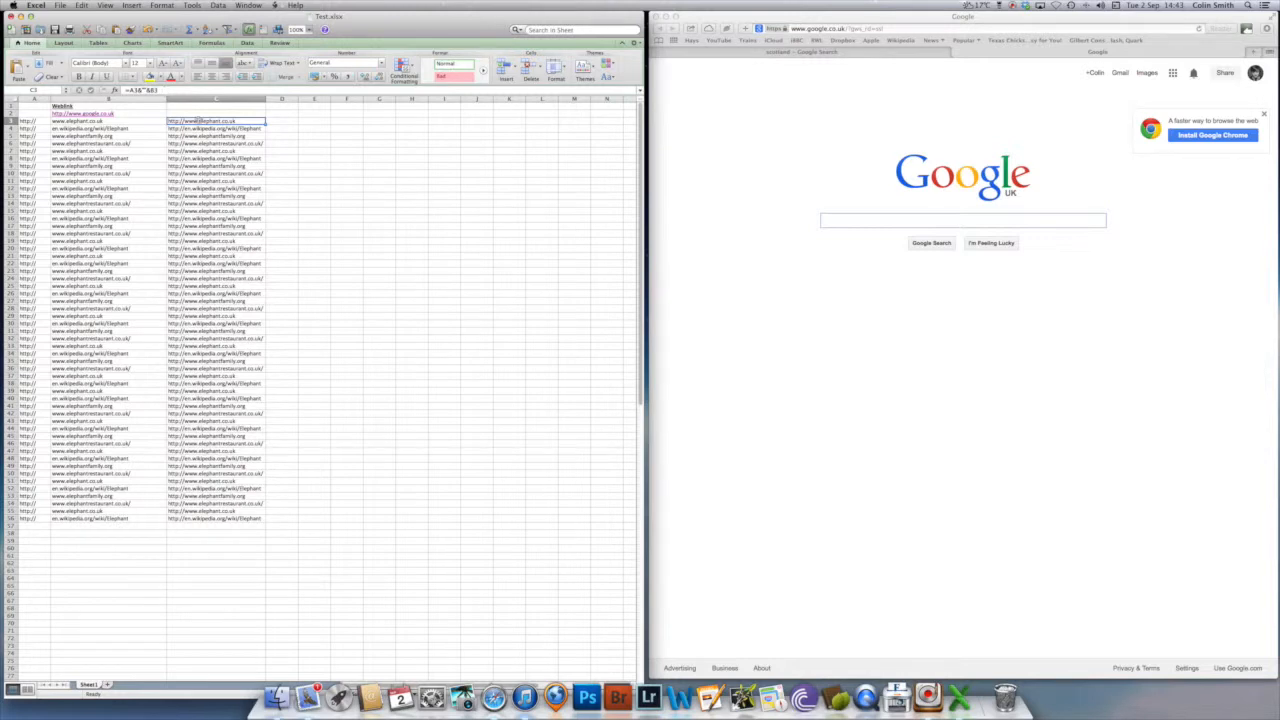
{"action": "left_click_drag", "start_coordinate": [197, 121], "coordinate": [222, 520]}
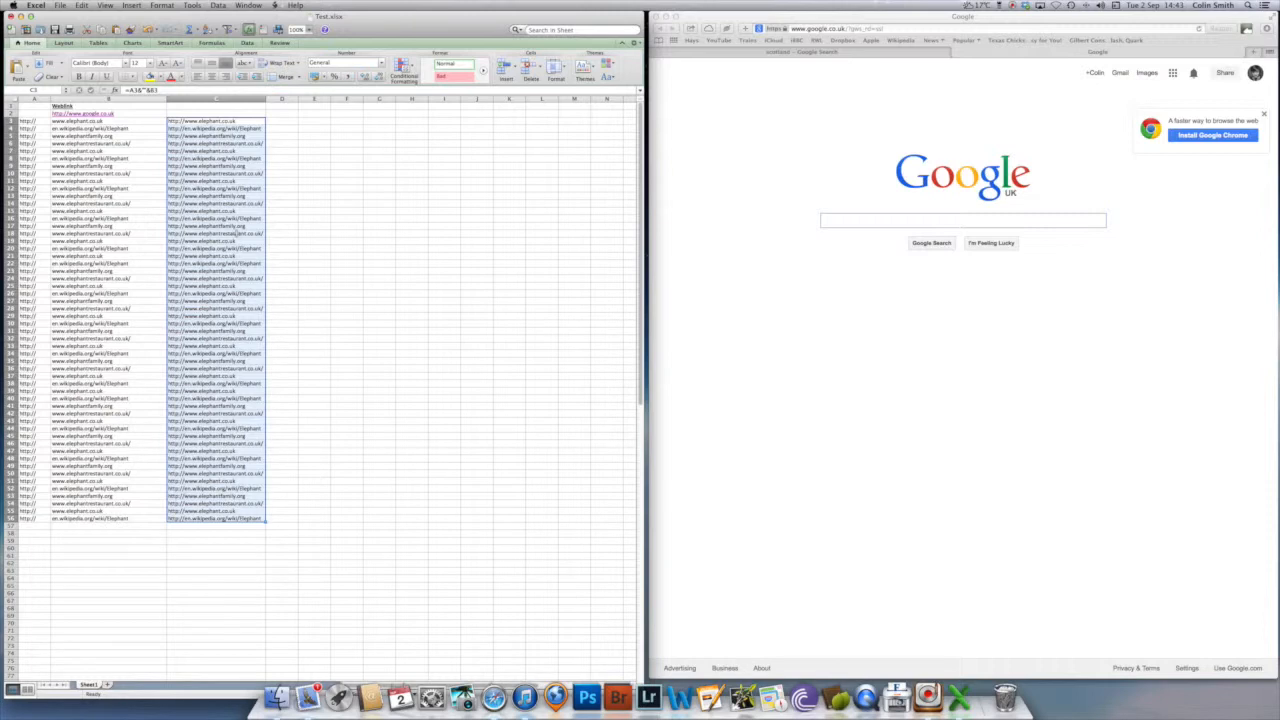
{"action": "key", "text": "super+c"}
{"action": "left_click", "coordinate": [287, 121]}
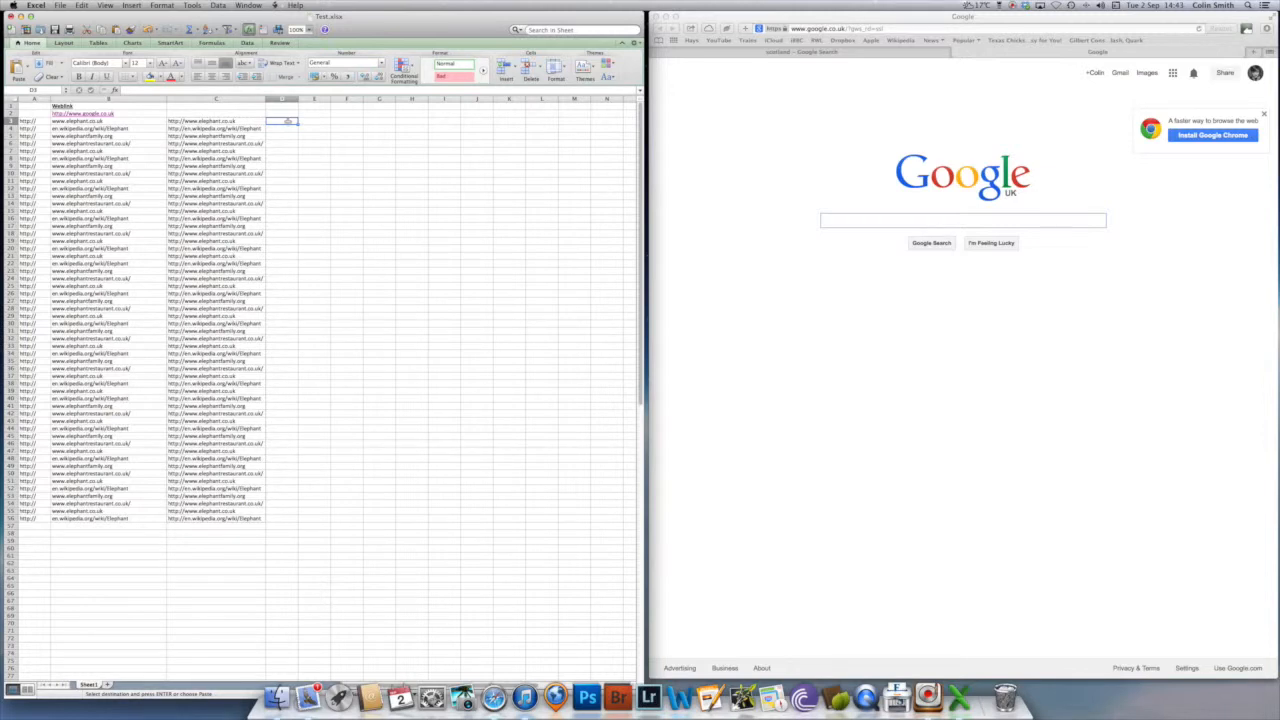
{"action": "right_click", "coordinate": [288, 121]}
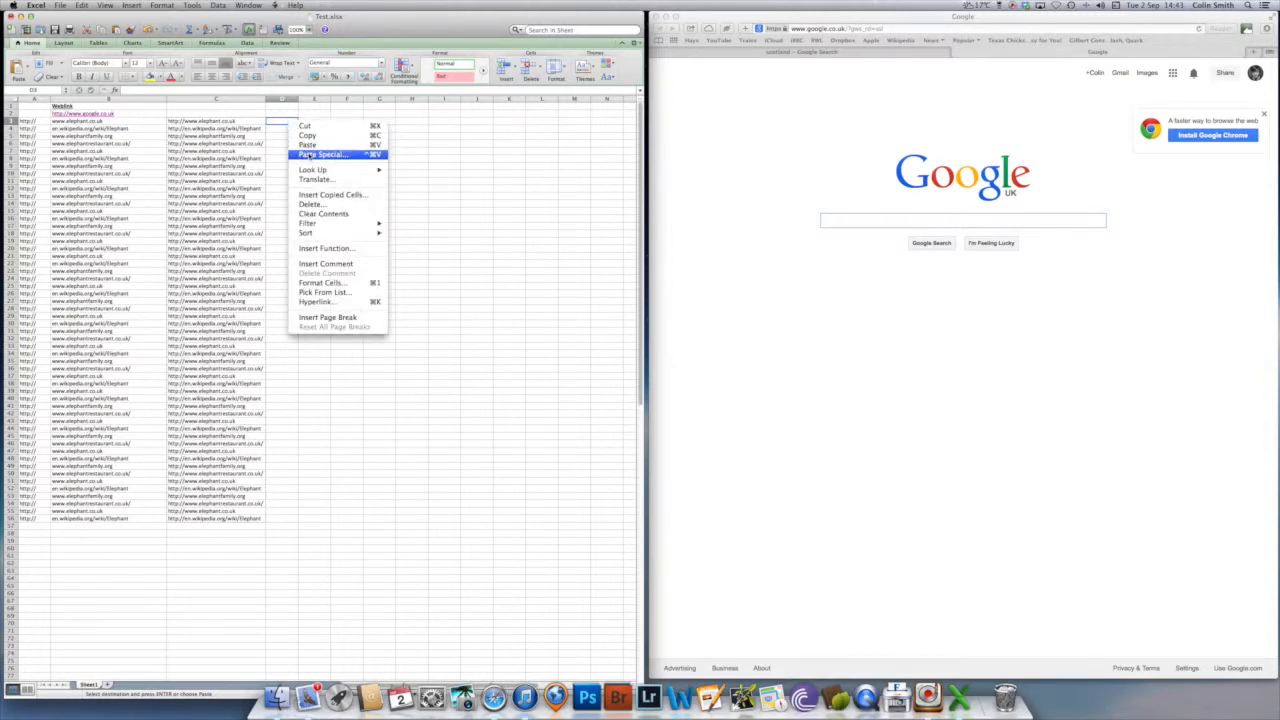
{"action": "left_click", "coordinate": [310, 155]}
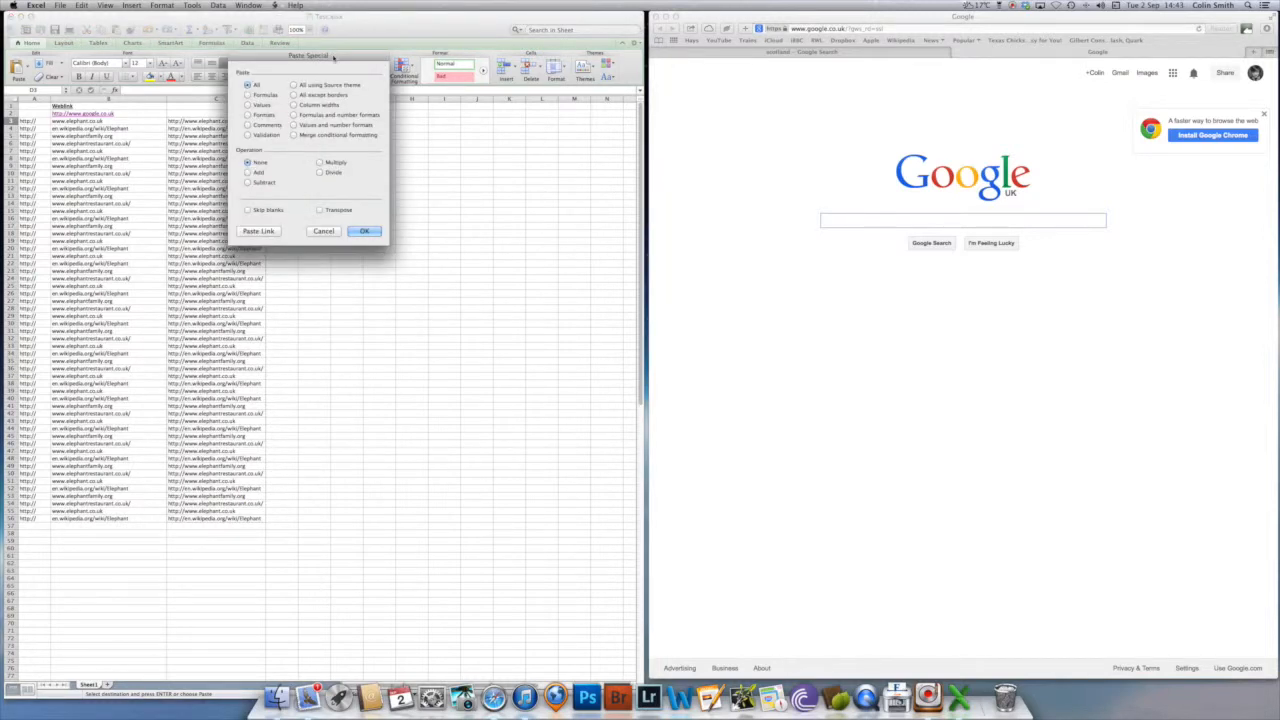
{"action": "left_click_drag", "start_coordinate": [344, 60], "coordinate": [515, 113]}
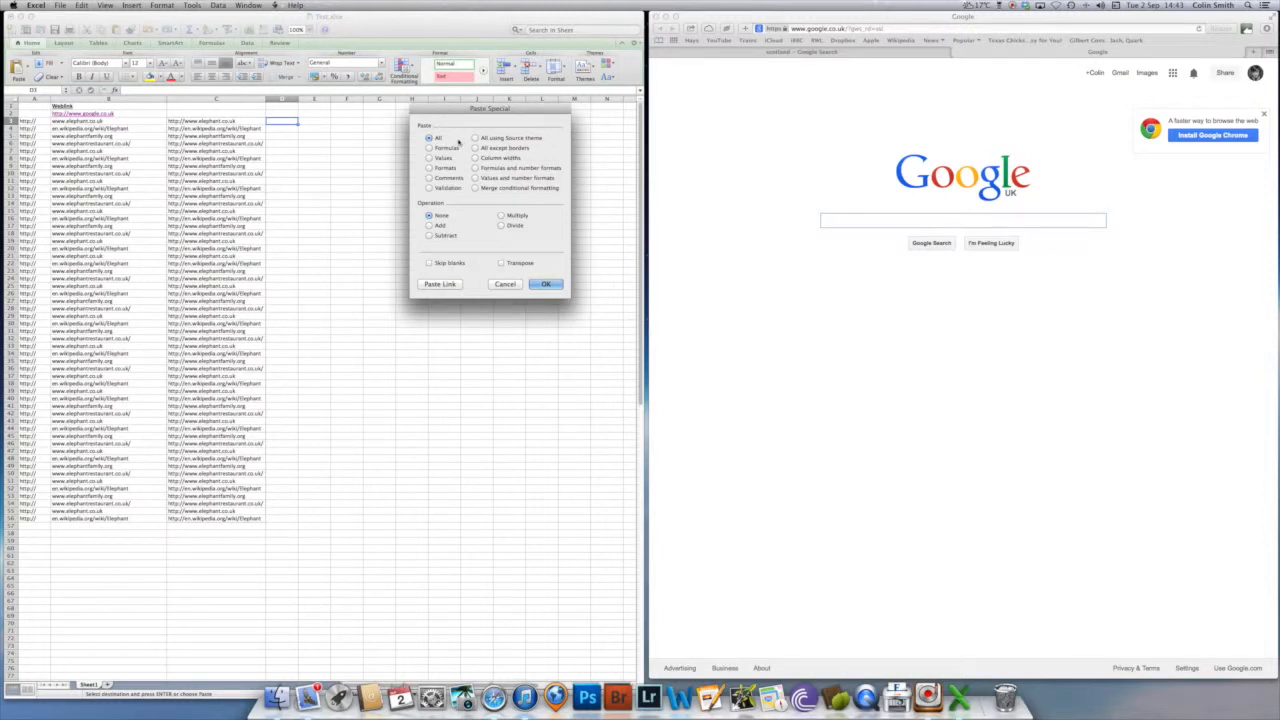
{"action": "left_click", "coordinate": [430, 159]}
{"action": "left_click", "coordinate": [545, 284]}
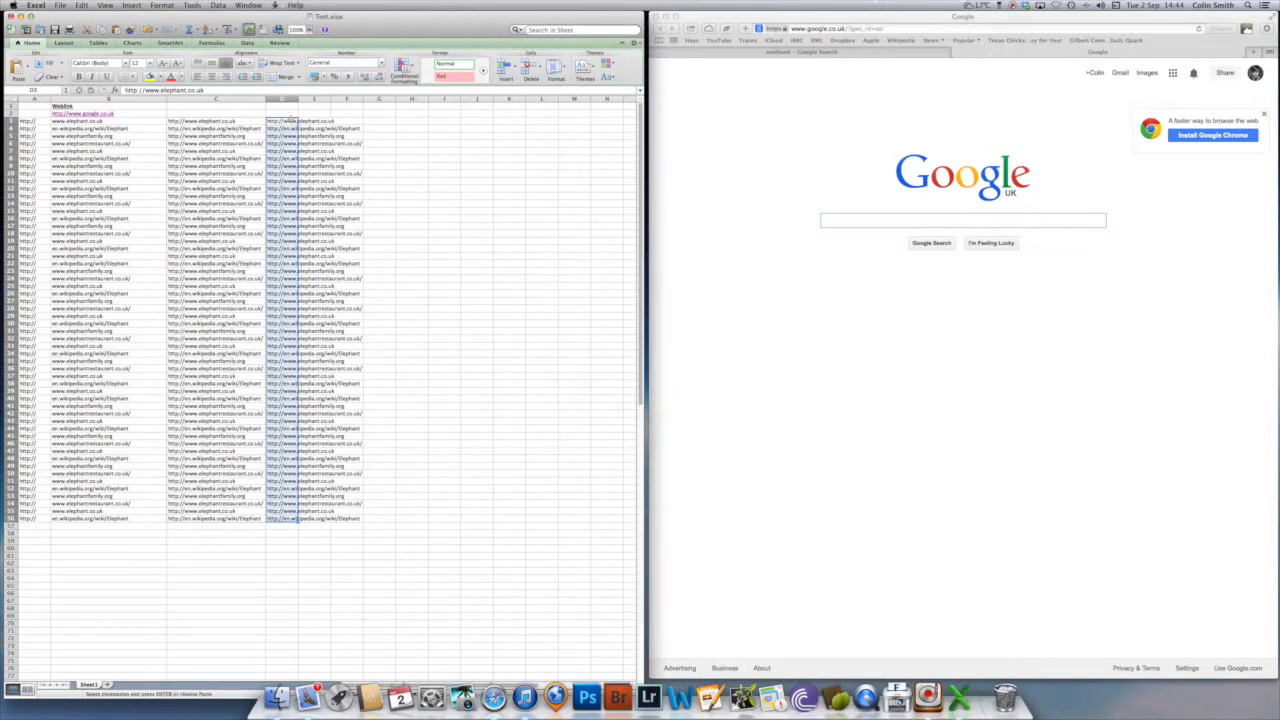
{"action": "double_click", "coordinate": [298, 99]}
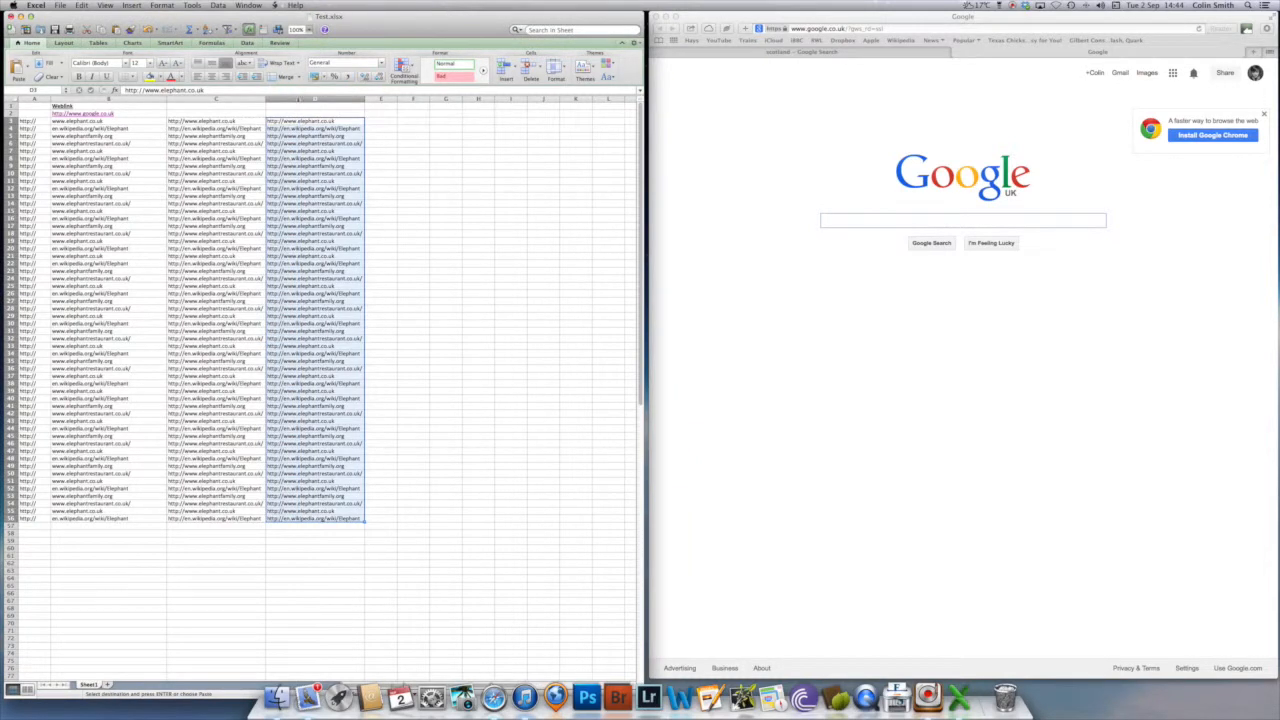
- Examine several cells in column D, starting with D3, to see whether they hold plain address text rather than formulas
{"action": "left_click", "coordinate": [302, 121]}
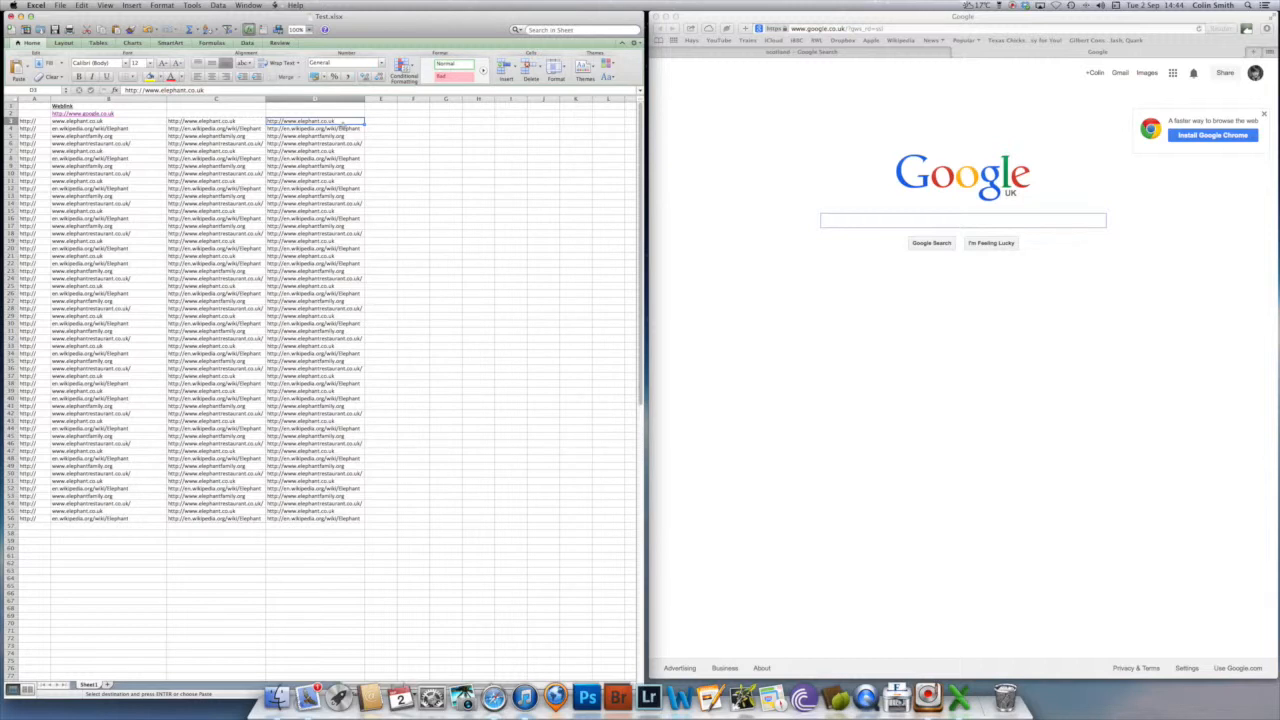
{"action": "left_click", "coordinate": [226, 91]}
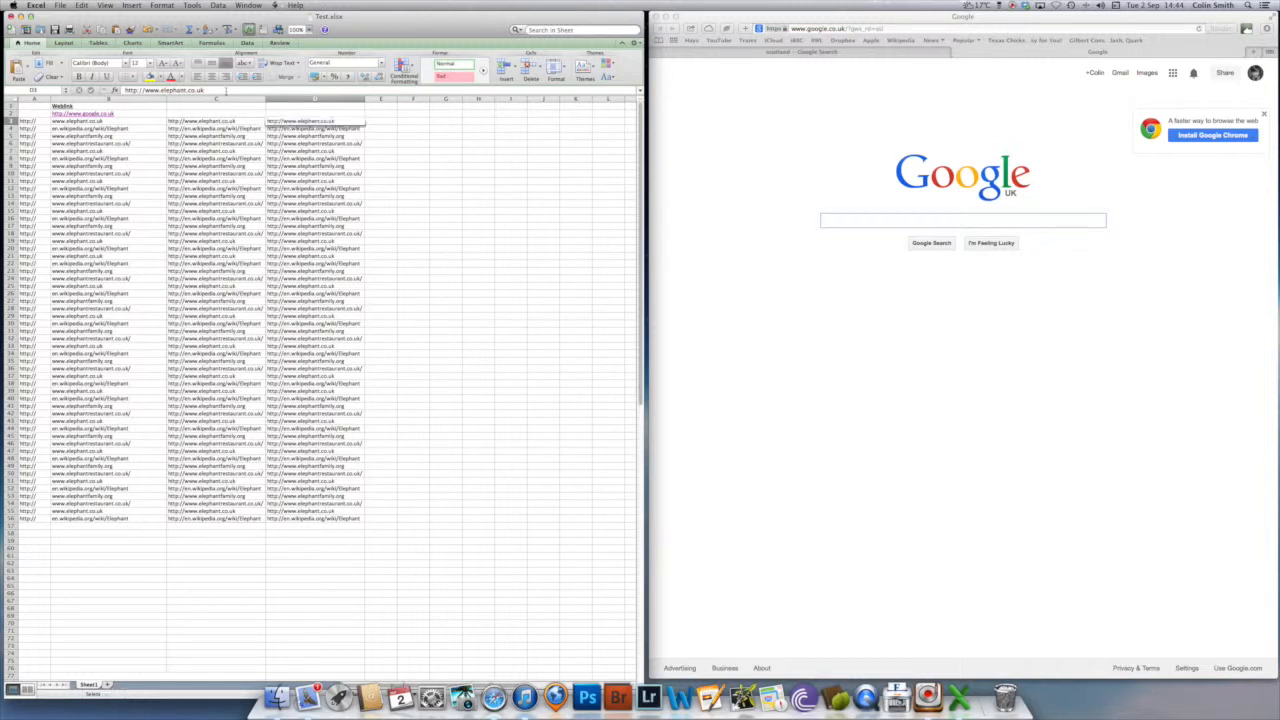
{"action": "key", "text": "super+a"}
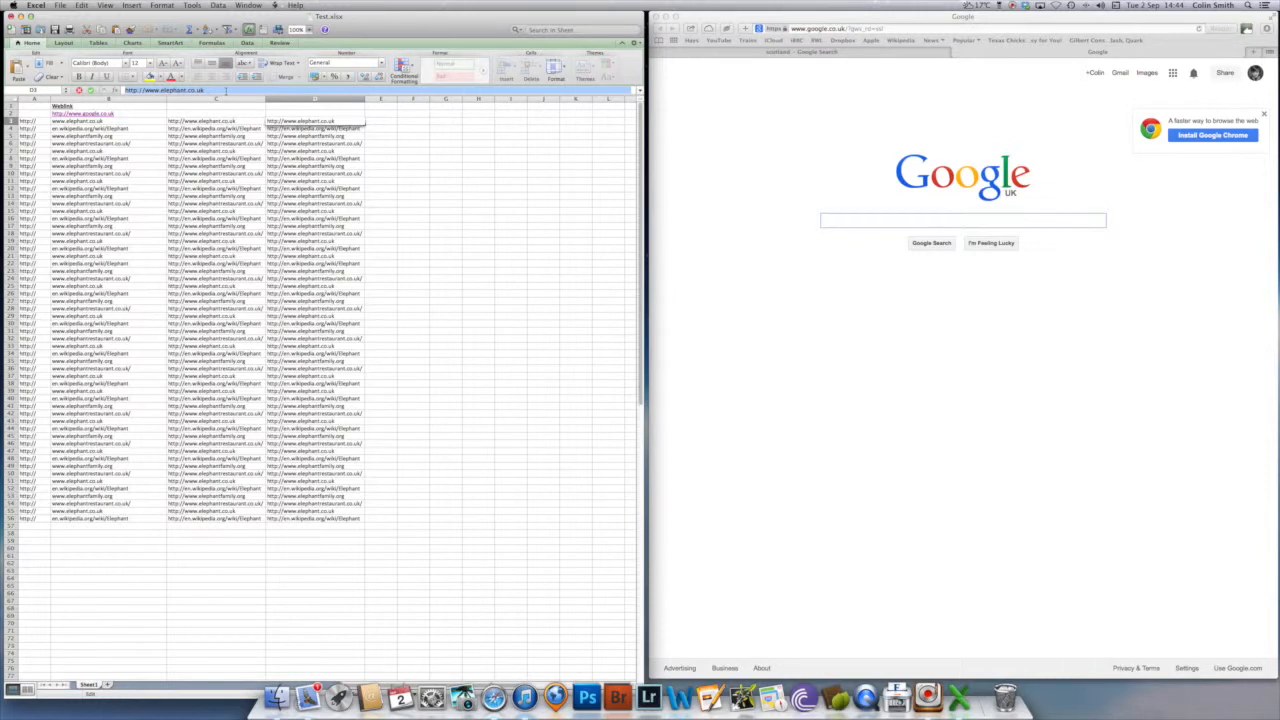
{"action": "left_click", "coordinate": [315, 150]}
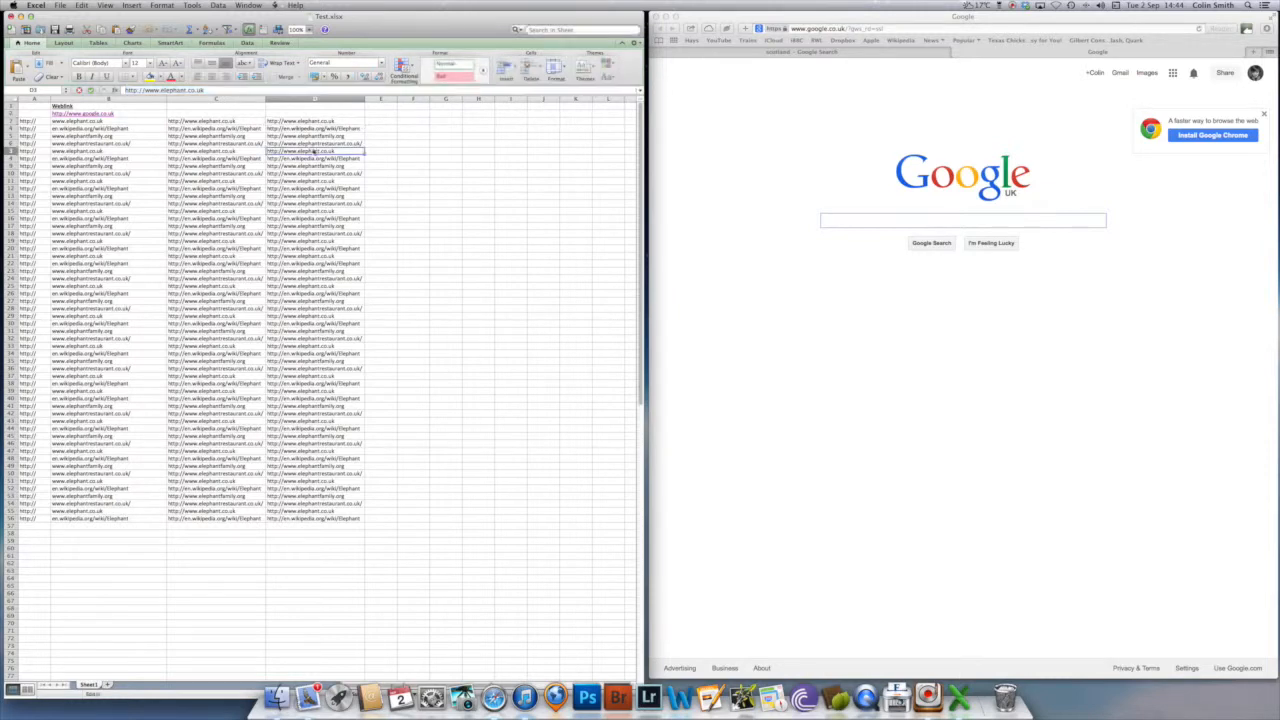
{"action": "left_click", "coordinate": [304, 218]}
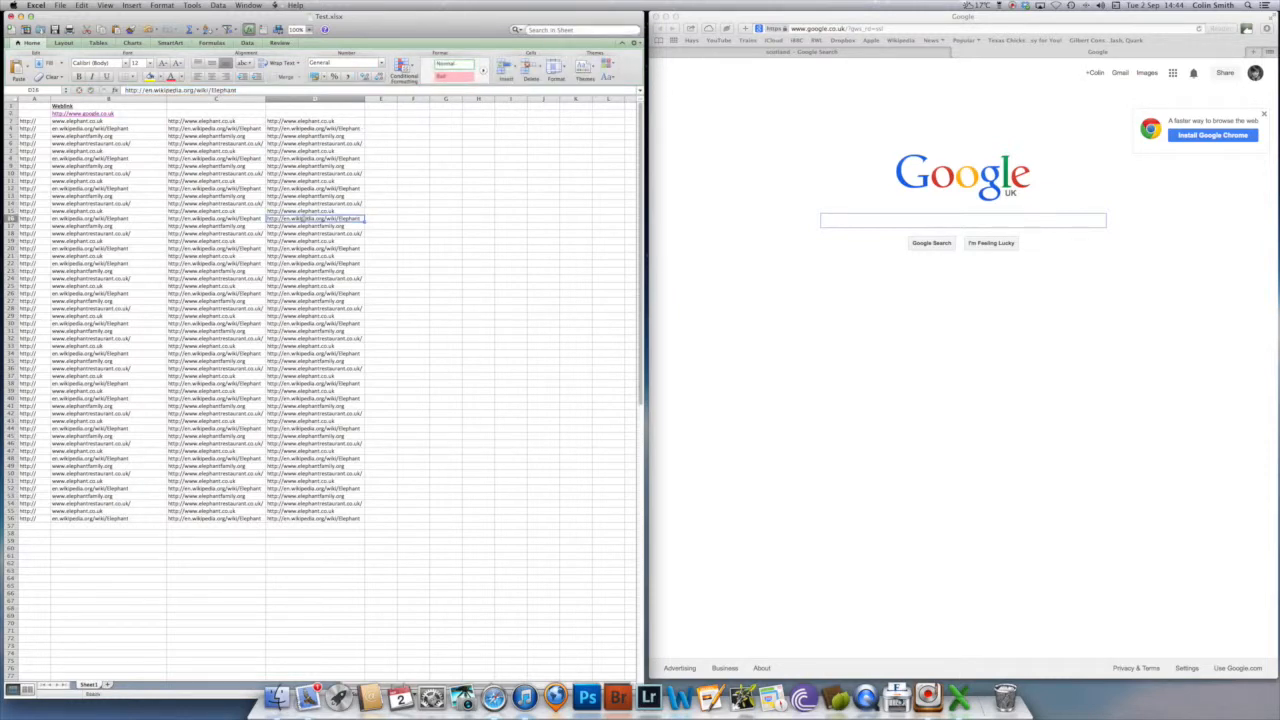
{"action": "left_click", "coordinate": [307, 301]}
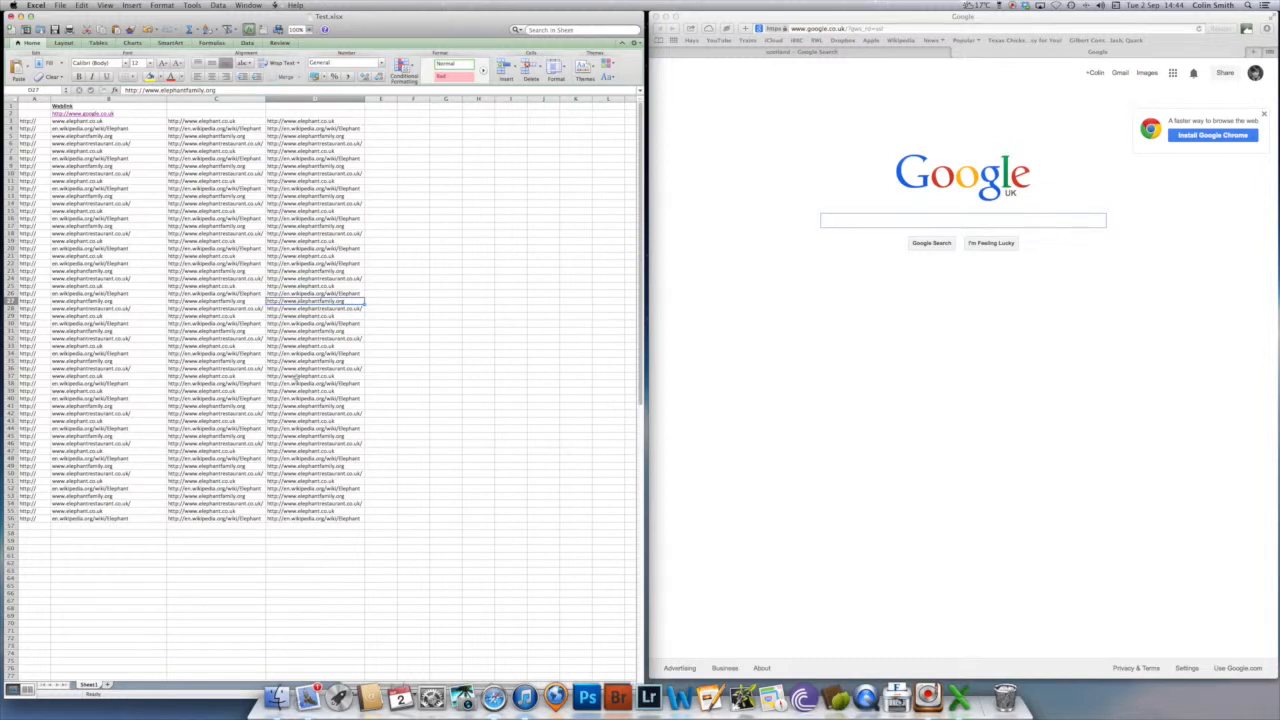
{"action": "left_click", "coordinate": [296, 451]}
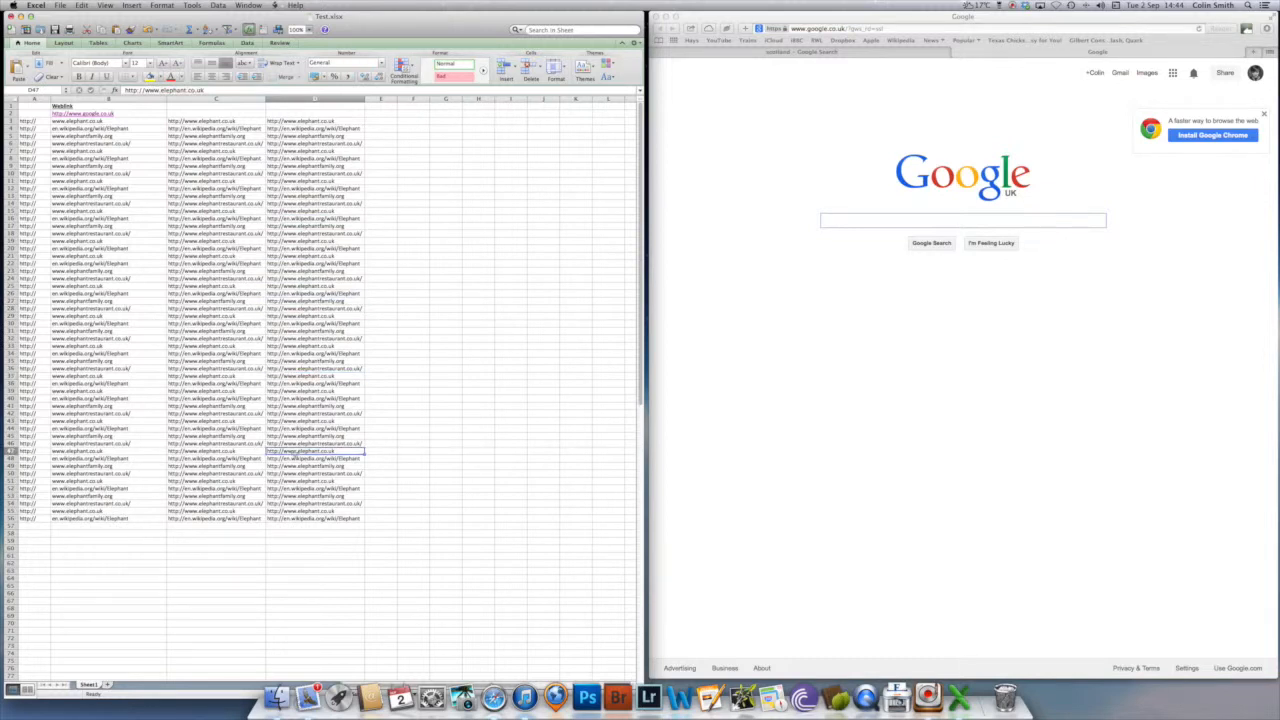
{"action": "left_click", "coordinate": [314, 331]}
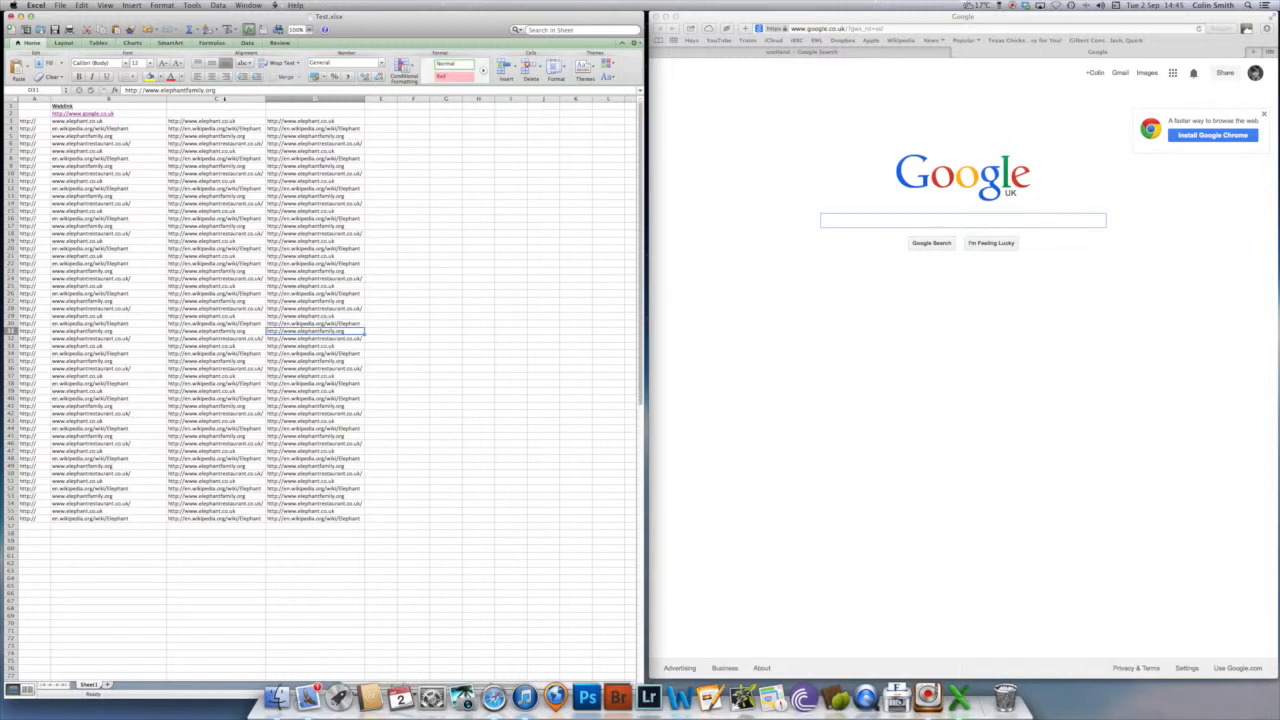
- Delete column C with its joining formulas and check the contents of the address cells that take its place
{"action": "left_click", "coordinate": [224, 99]}
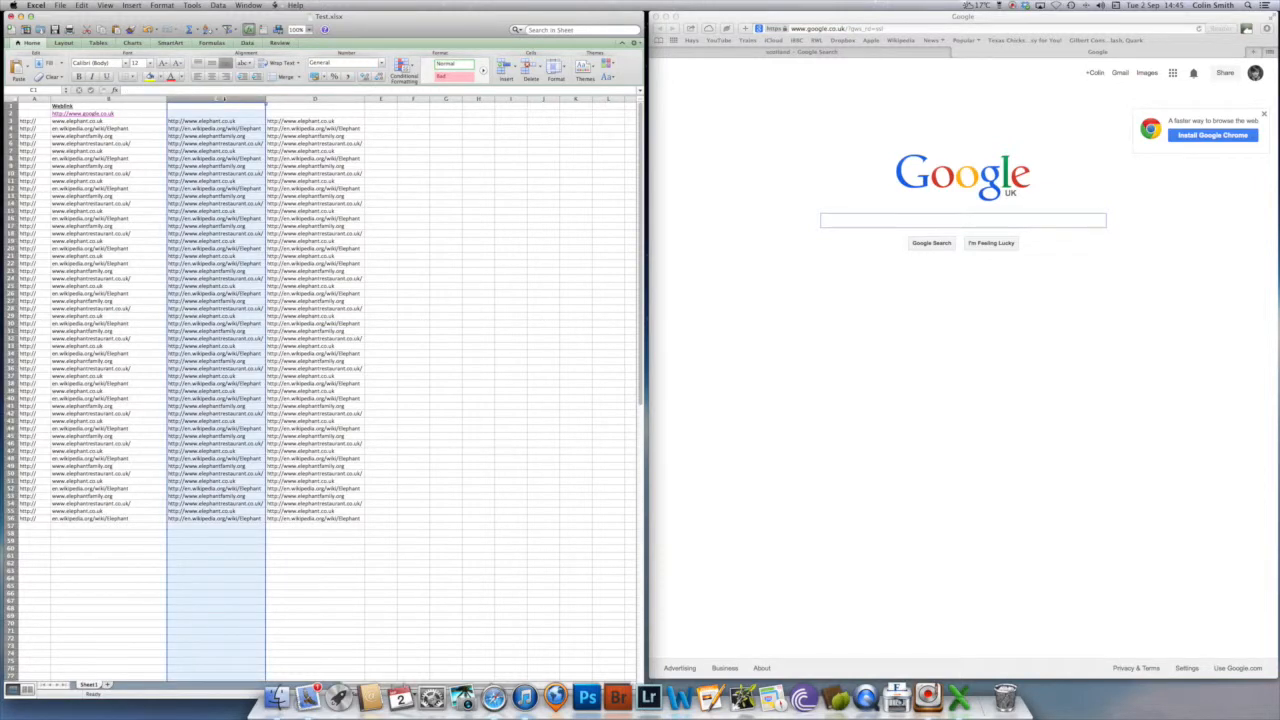
{"action": "right_click", "coordinate": [224, 100]}
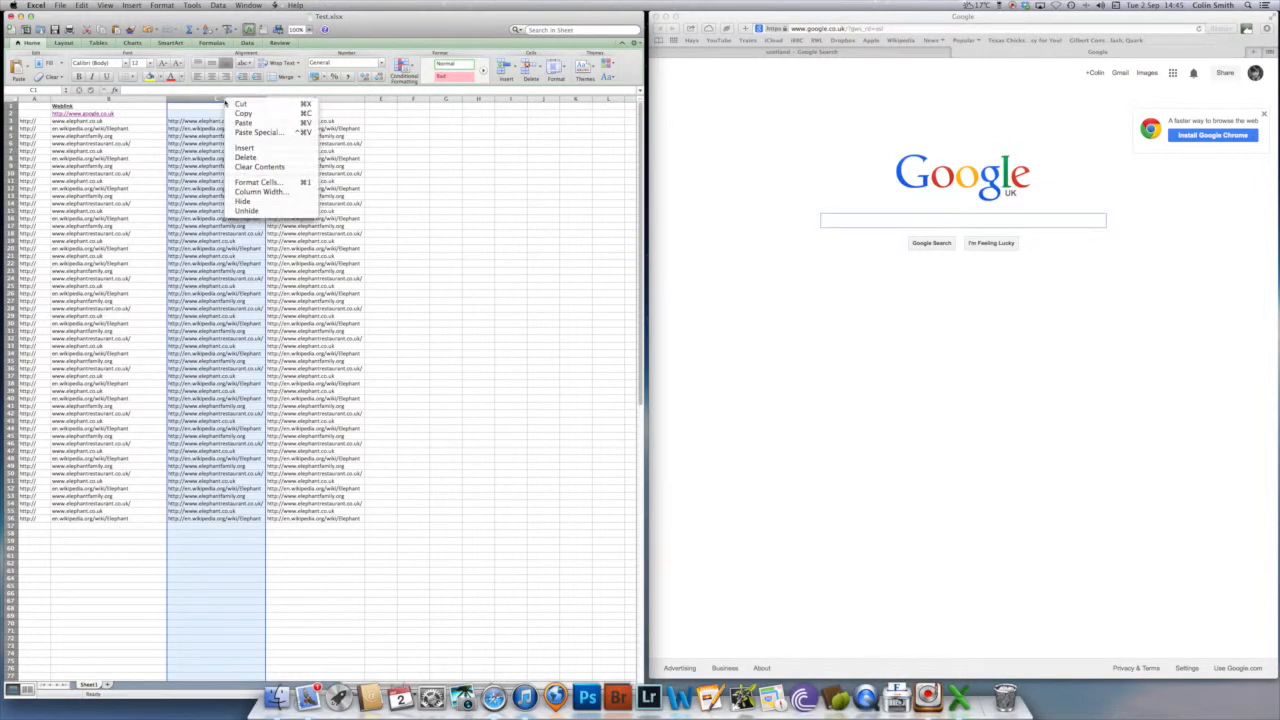
{"action": "left_click", "coordinate": [250, 158]}
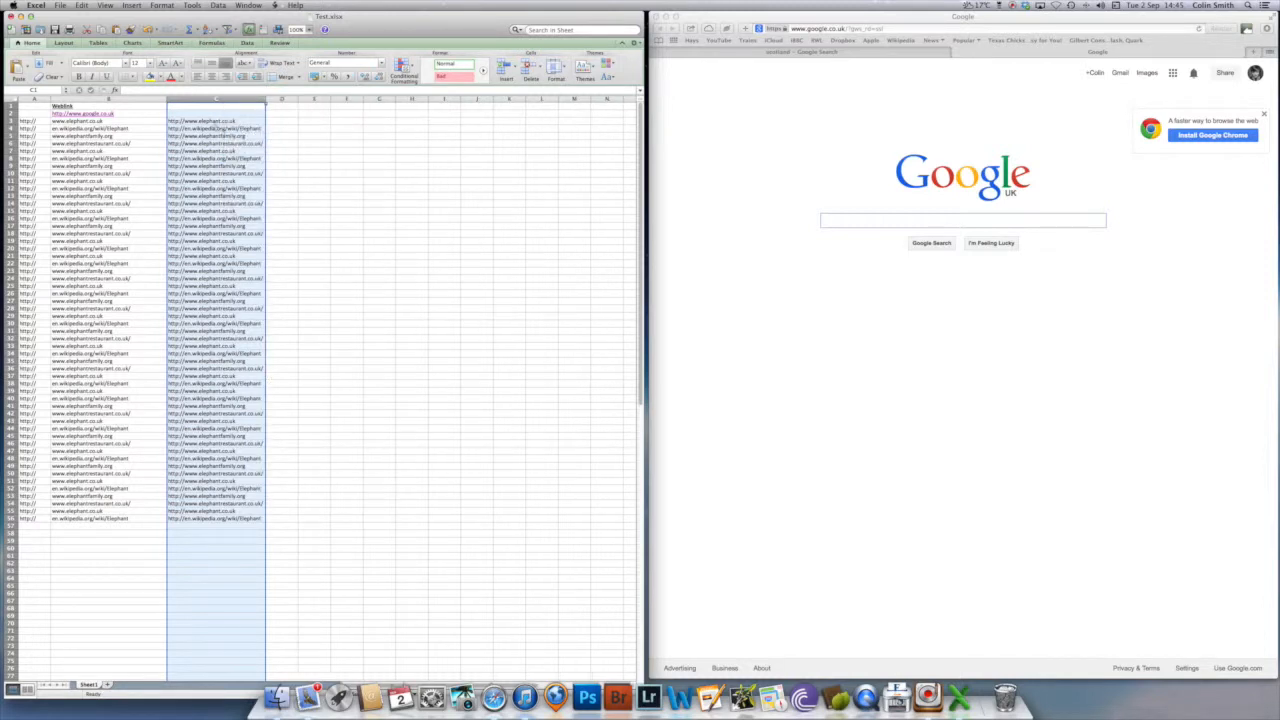
{"action": "left_click", "coordinate": [214, 128]}
{"action": "left_click", "coordinate": [211, 160]}
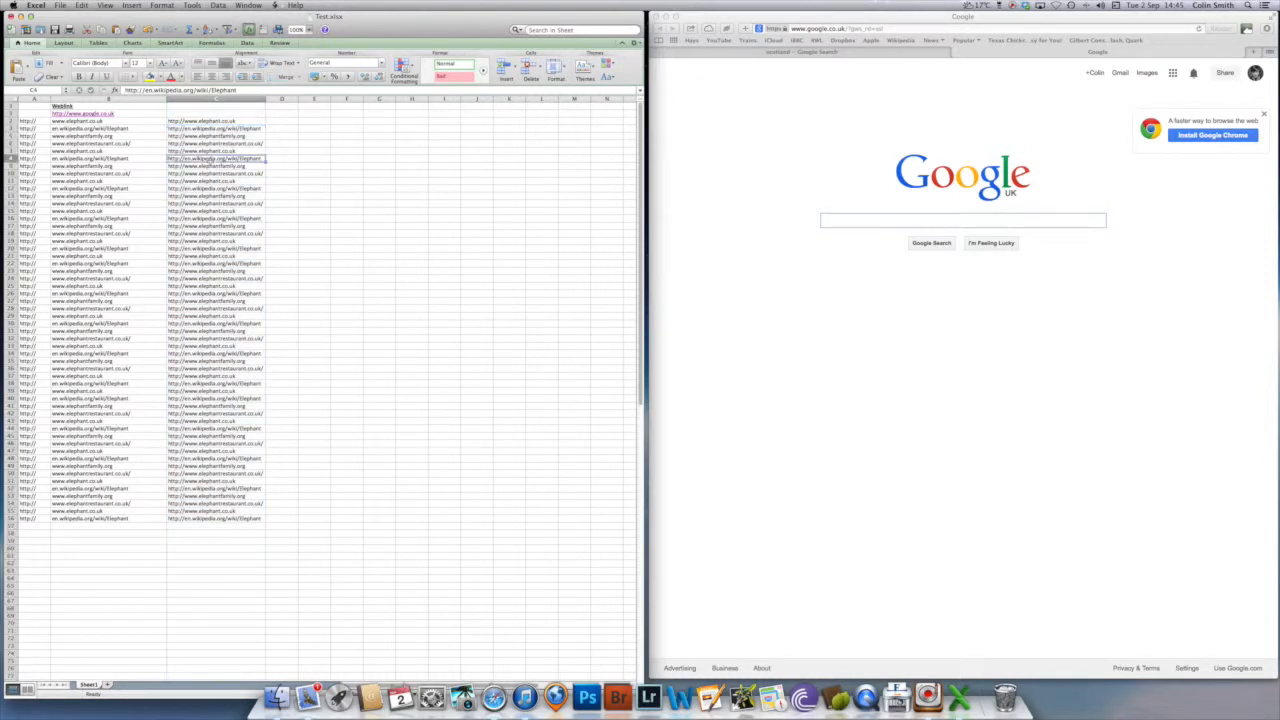
{"action": "left_click", "coordinate": [210, 135]}
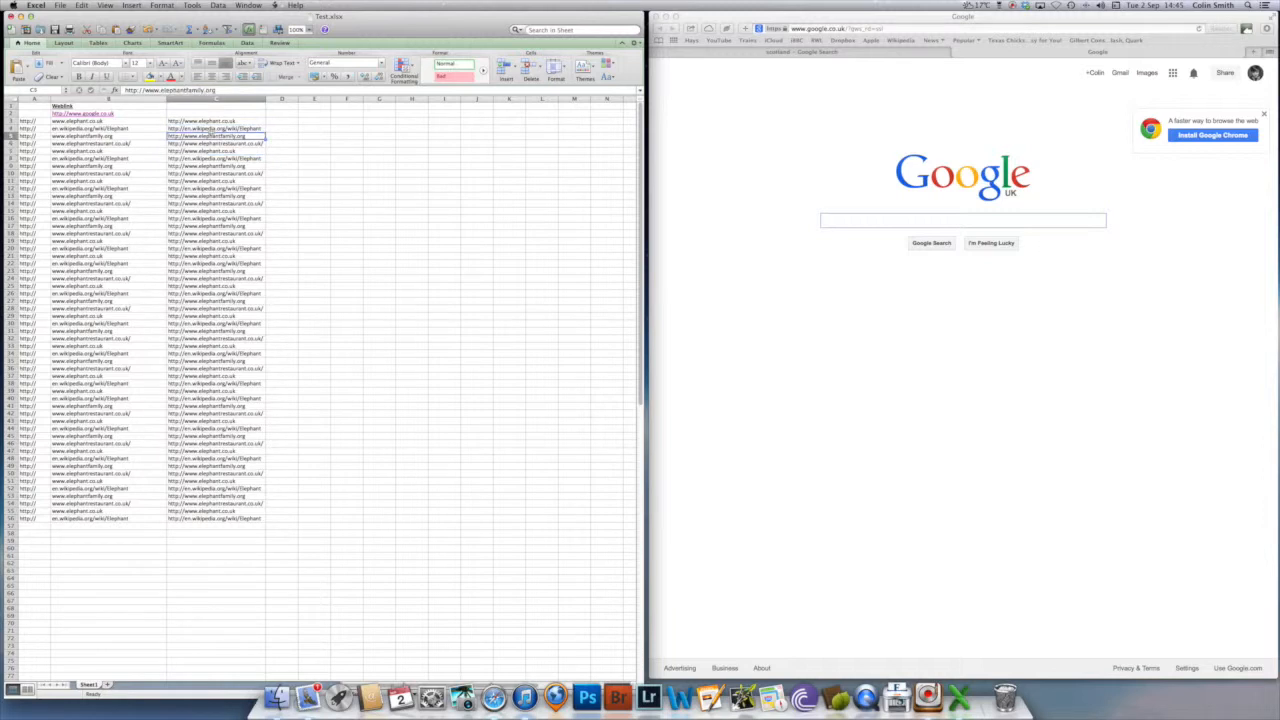
{"action": "left_click", "coordinate": [211, 121]}
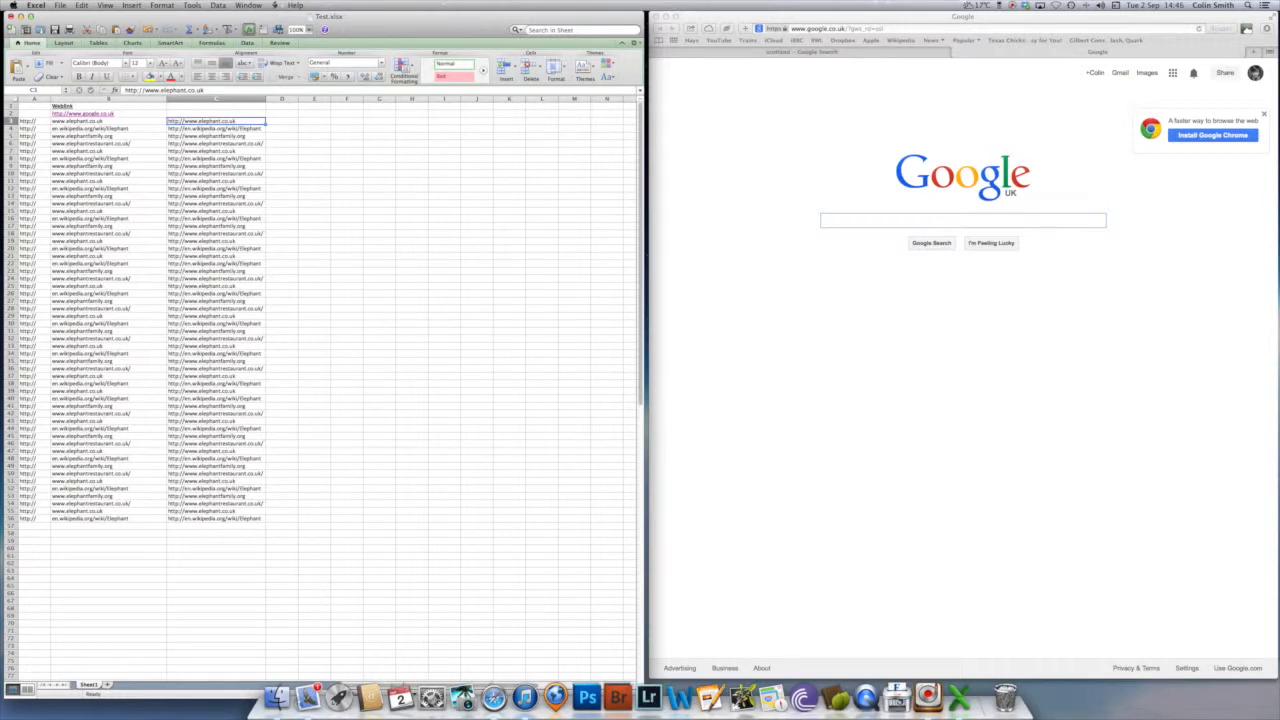
- Switch to Safari's Stack Overflow page on converting text URLs into active hyperlinks and move its window clear of the spreadsheet's data
{"action": "key", "text": "alt+F11"}
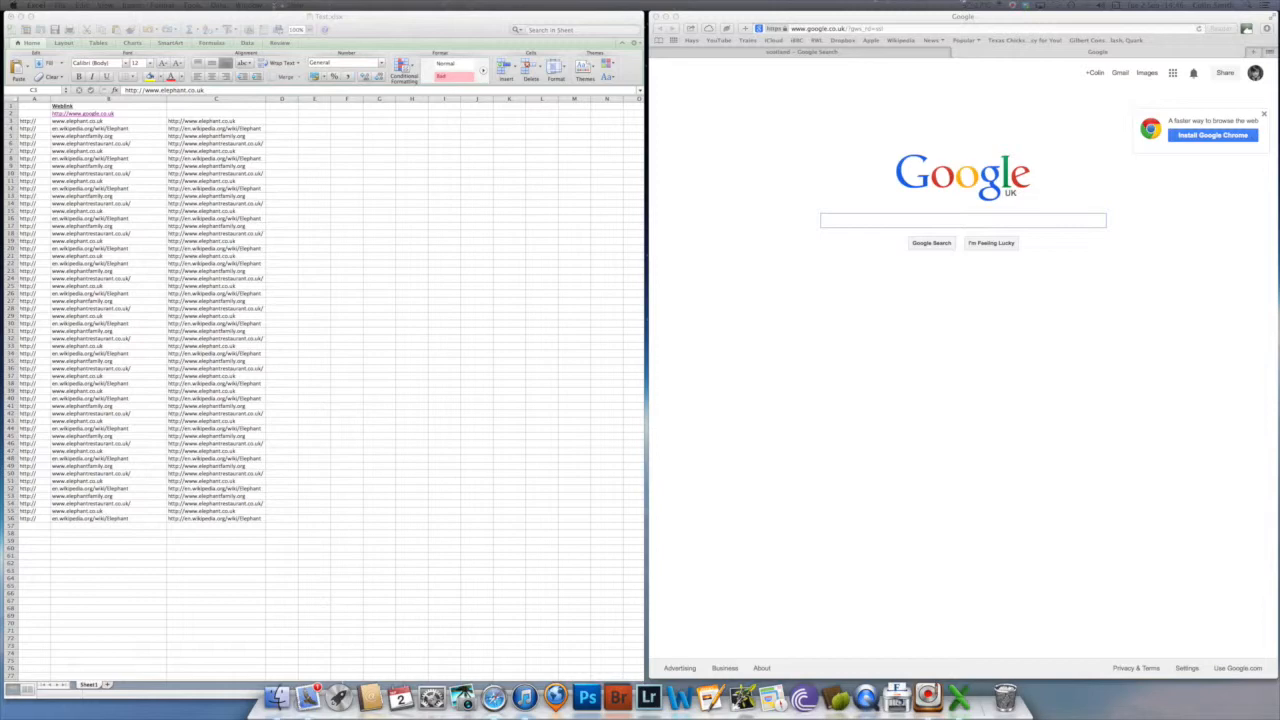
{"action": "left_click_drag", "start_coordinate": [0, 35], "coordinate": [556, 59]}
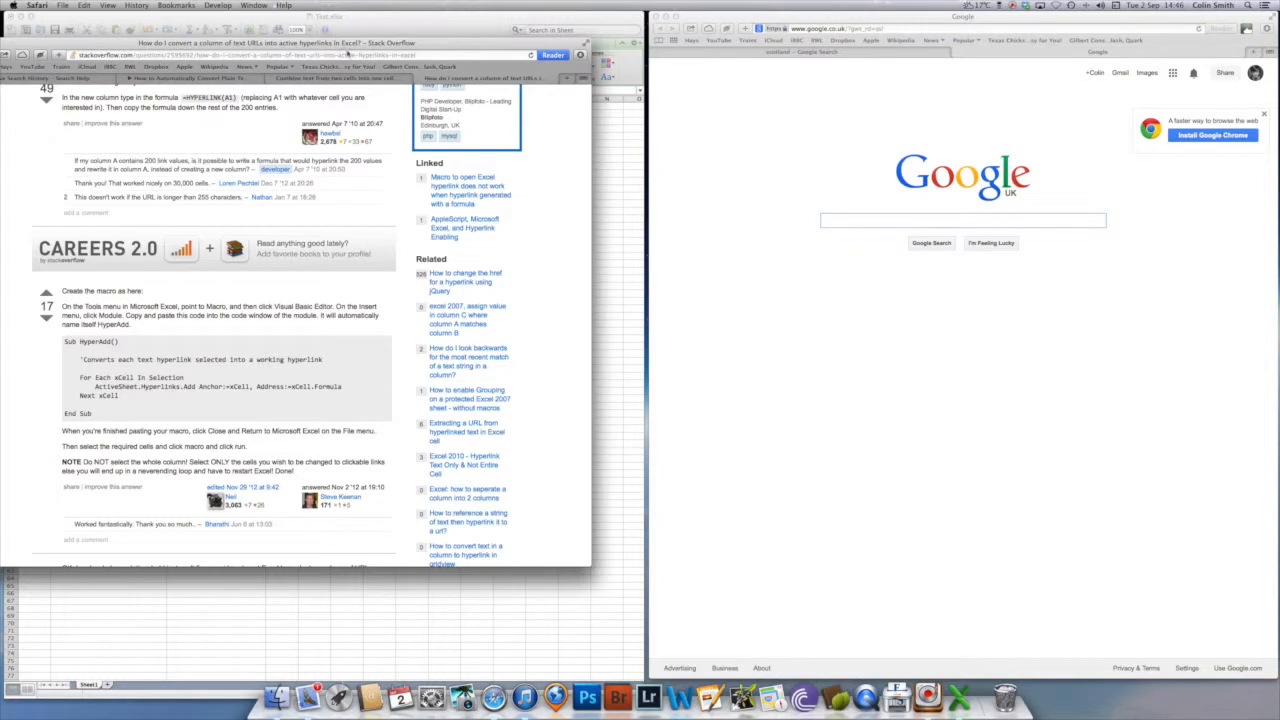
{"action": "left_click_drag", "start_coordinate": [396, 49], "coordinate": [1000, 42]}
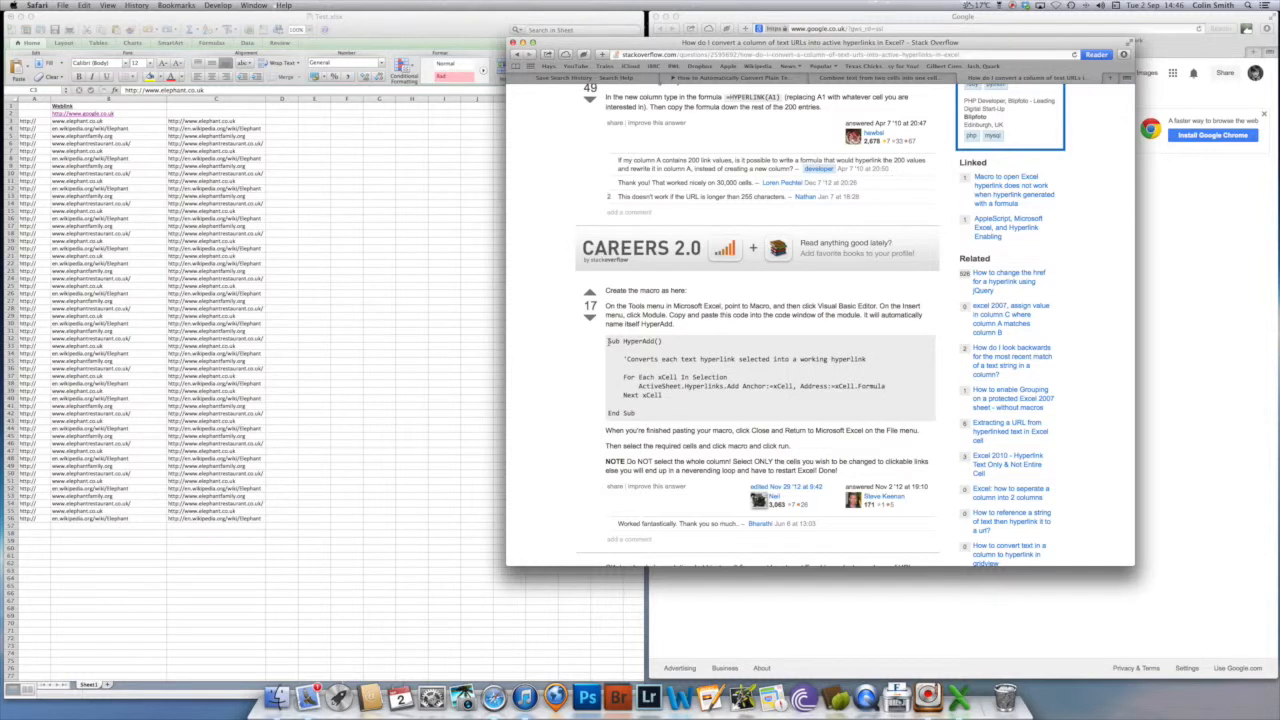
- Copy the full HyperAdd macro code, from Sub HyperAdd() to End Sub, and move the browser window off the spreadsheet
{"action": "left_click_drag", "start_coordinate": [608, 344], "coordinate": [634, 413]}
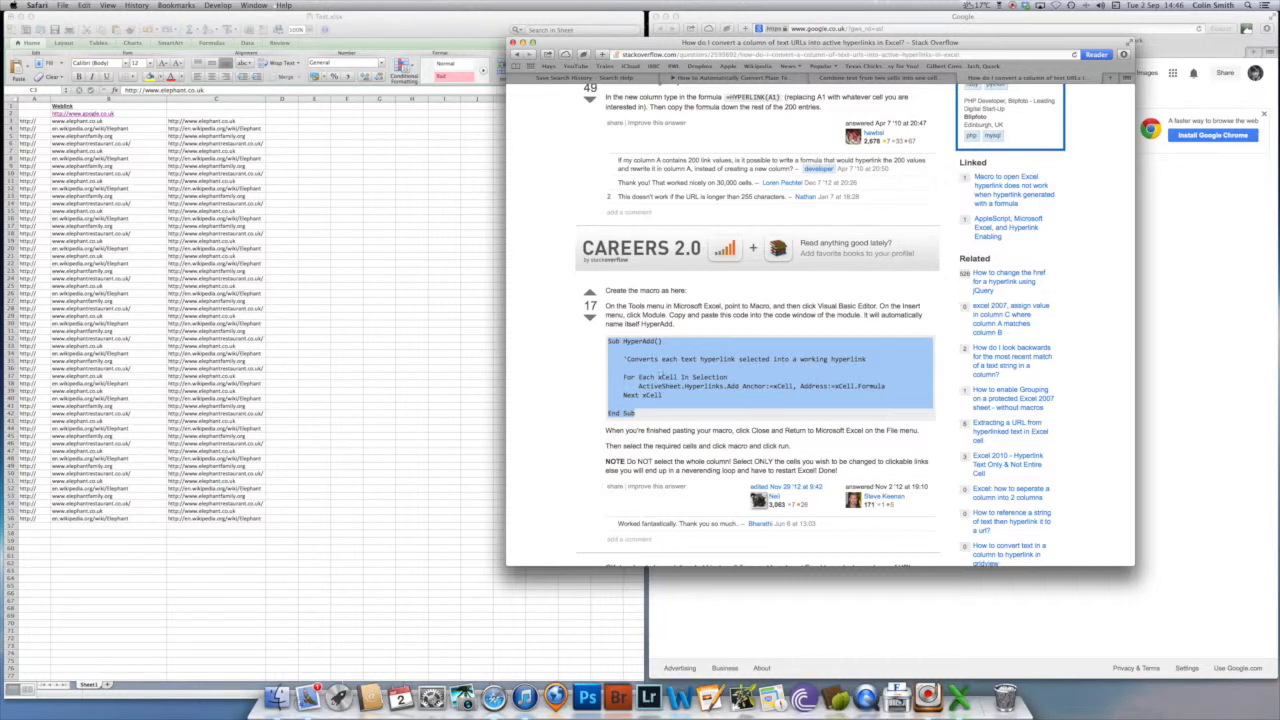
{"action": "right_click", "coordinate": [685, 382]}
{"action": "key", "text": "Escape"}
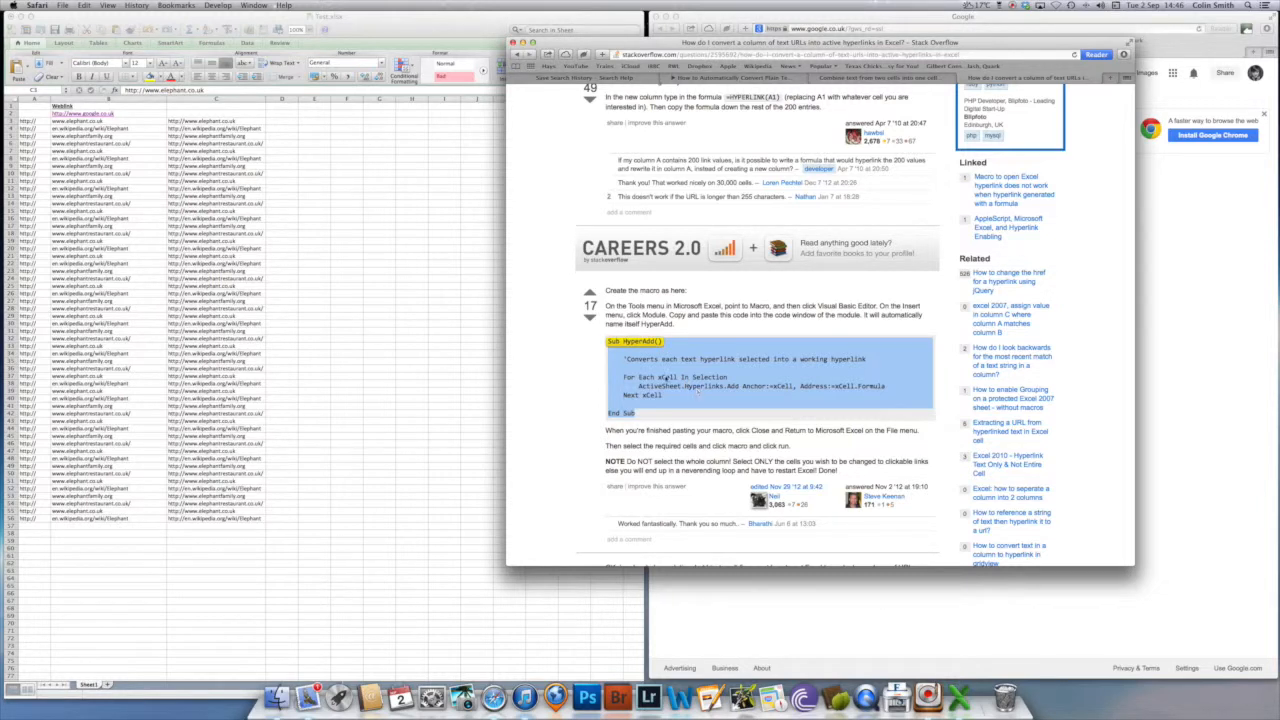
{"action": "right_click", "coordinate": [687, 379]}
{"action": "left_click", "coordinate": [704, 411]}
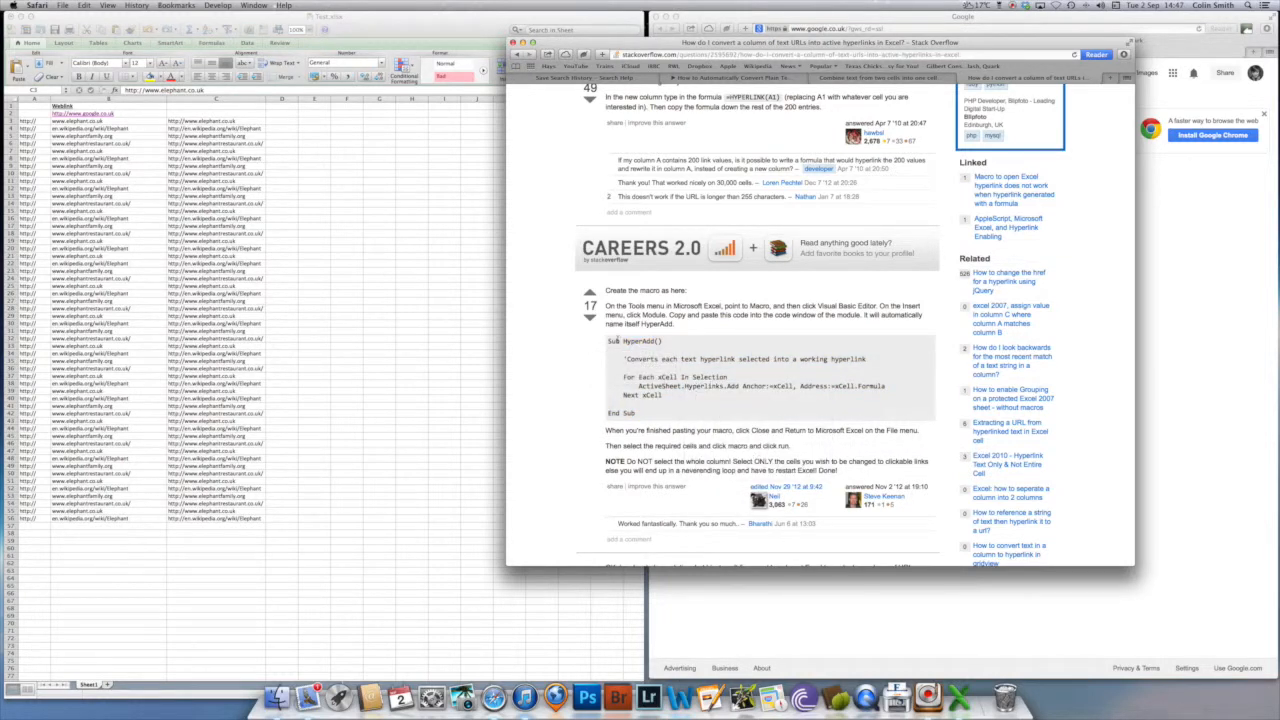
{"action": "left_click_drag", "start_coordinate": [608, 341], "coordinate": [647, 411]}
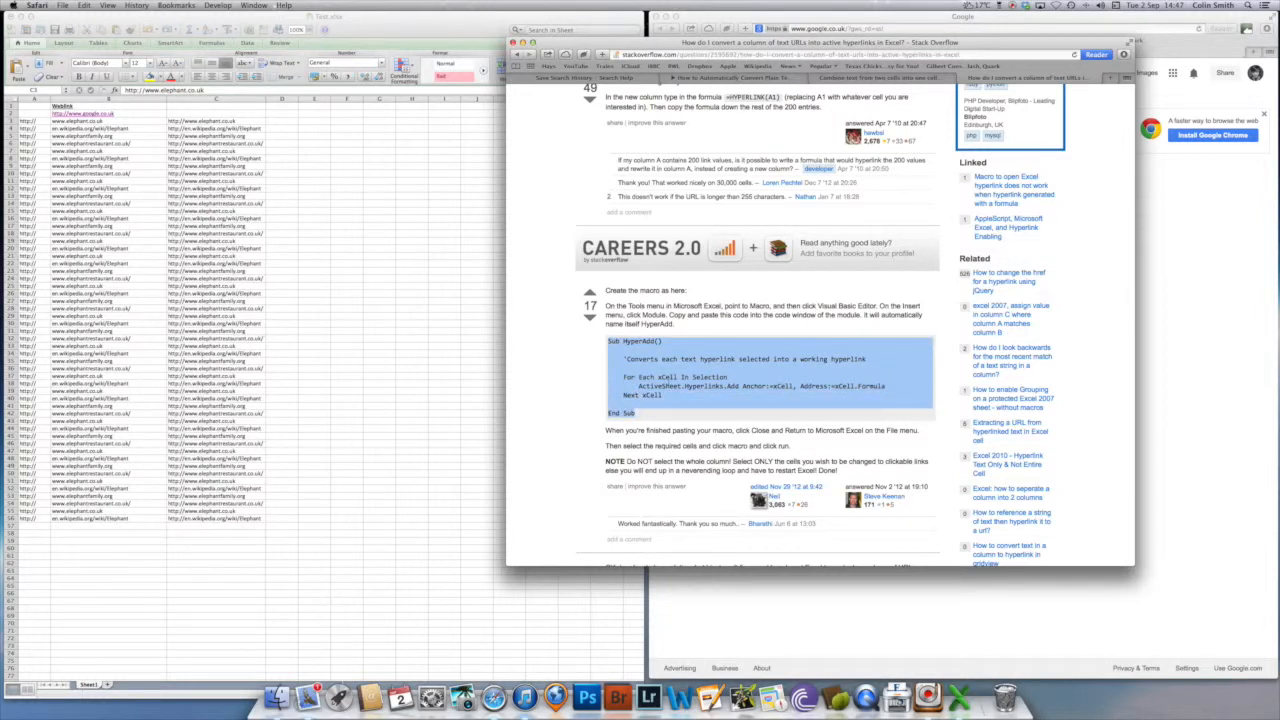
{"action": "right_click", "coordinate": [676, 381]}
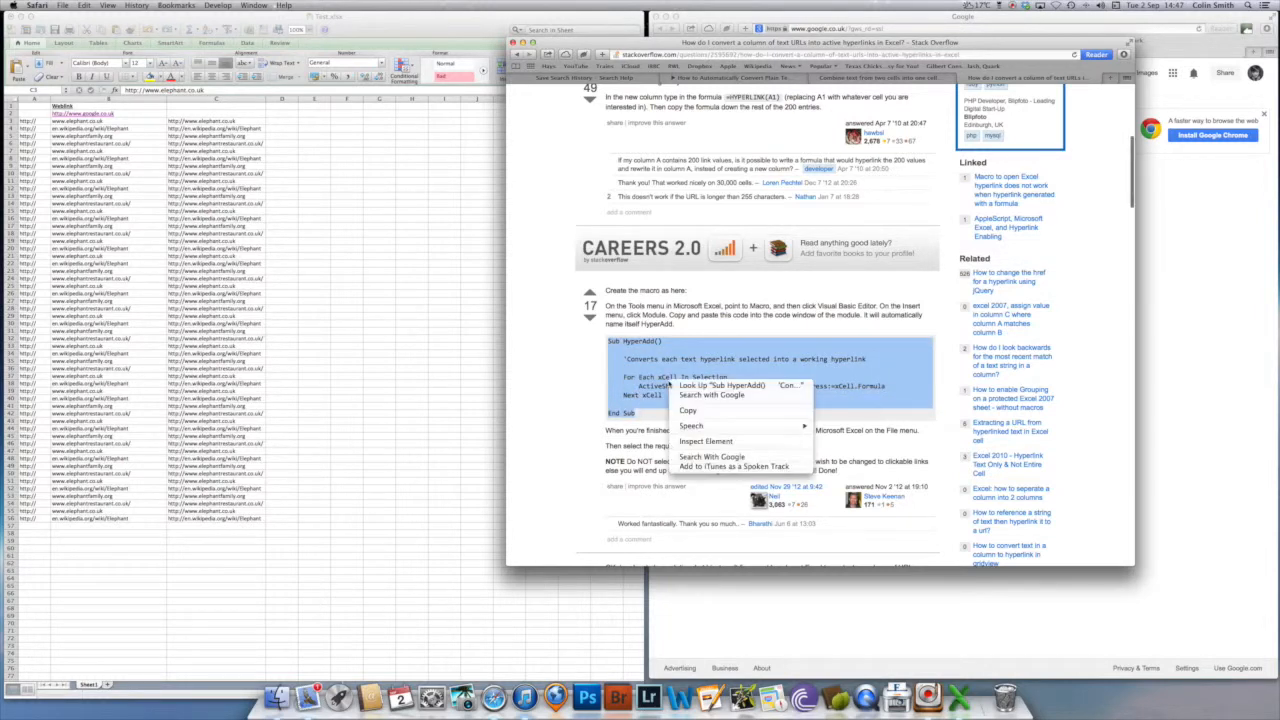
{"action": "left_click", "coordinate": [688, 411]}
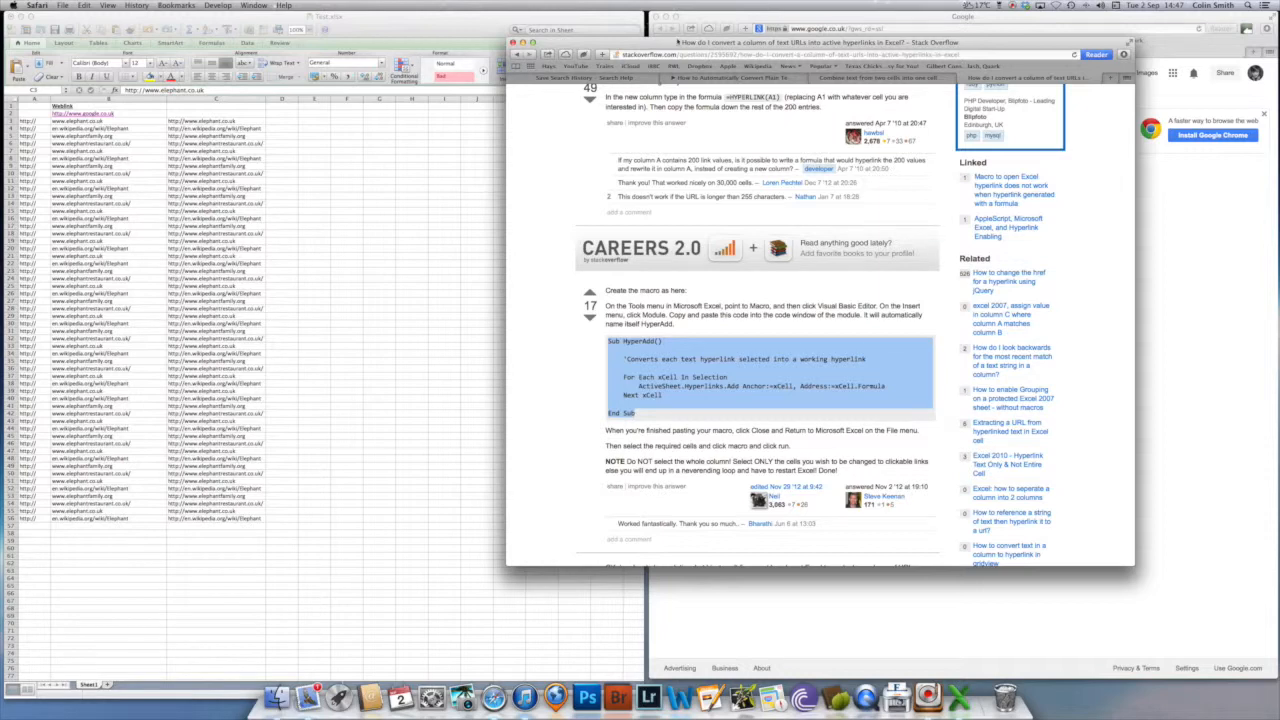
{"action": "left_click_drag", "start_coordinate": [678, 42], "coordinate": [0, 25]}
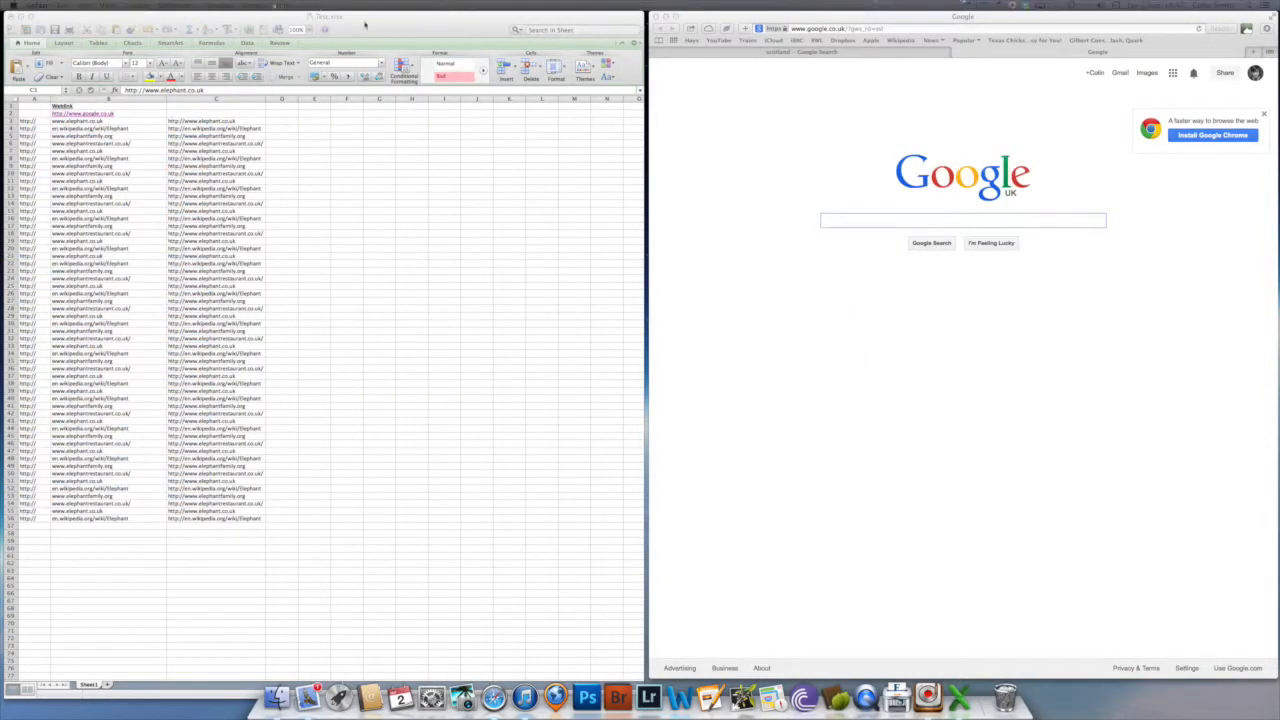
- Switch to Excel, open the Visual Basic Editor and show the code of Sheet1 in Test.xlsx, with the project window clear of it
{"action": "left_click", "coordinate": [418, 28]}
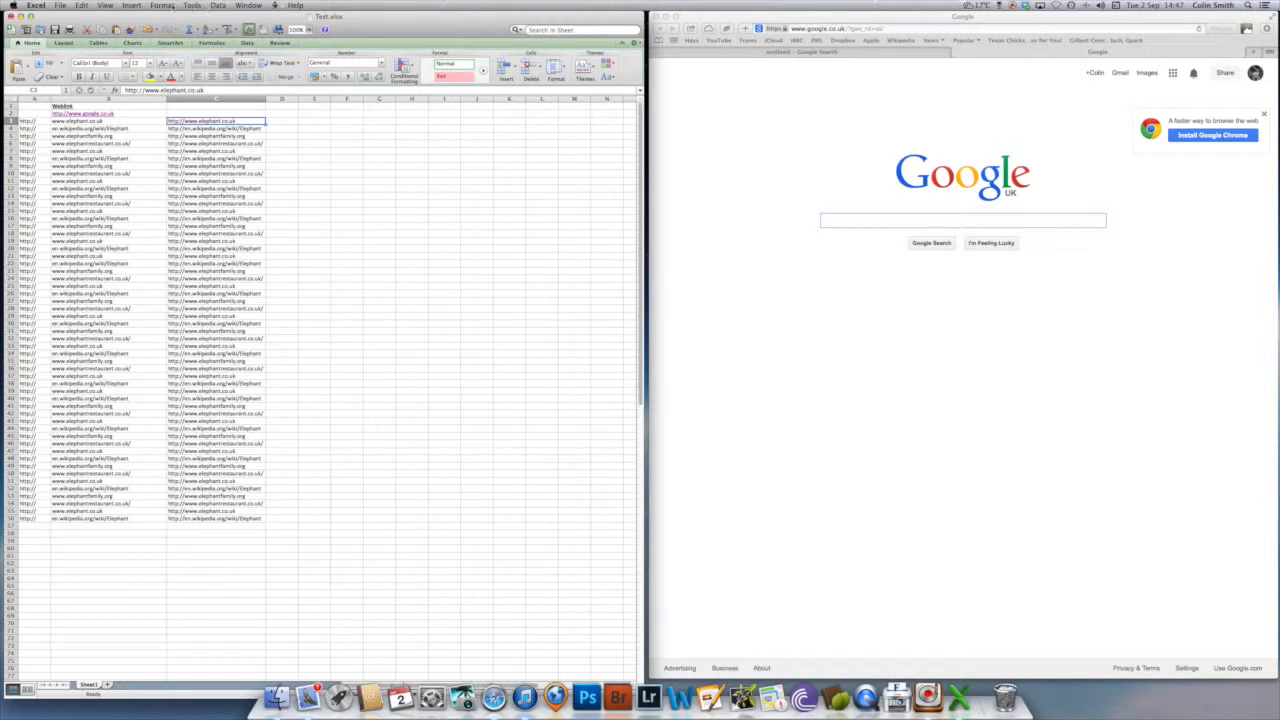
{"action": "left_click", "coordinate": [193, 5]}
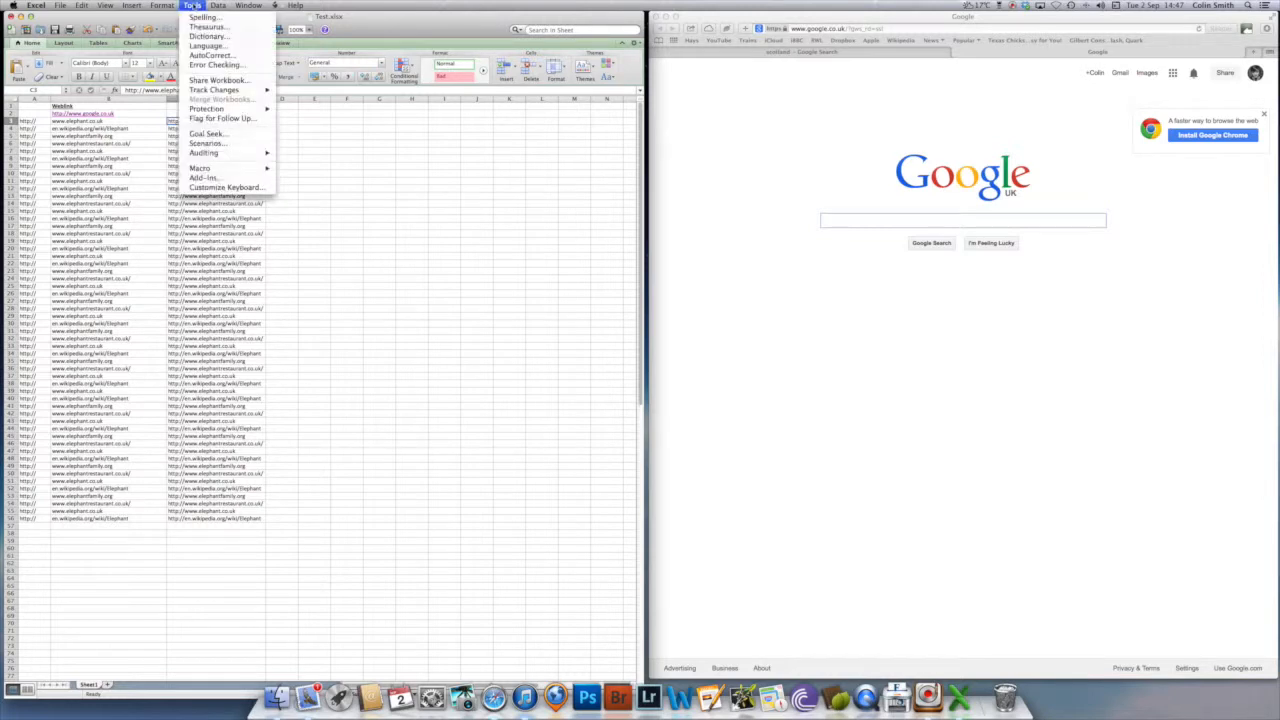
{"action": "mouse_move", "coordinate": [206, 170]}
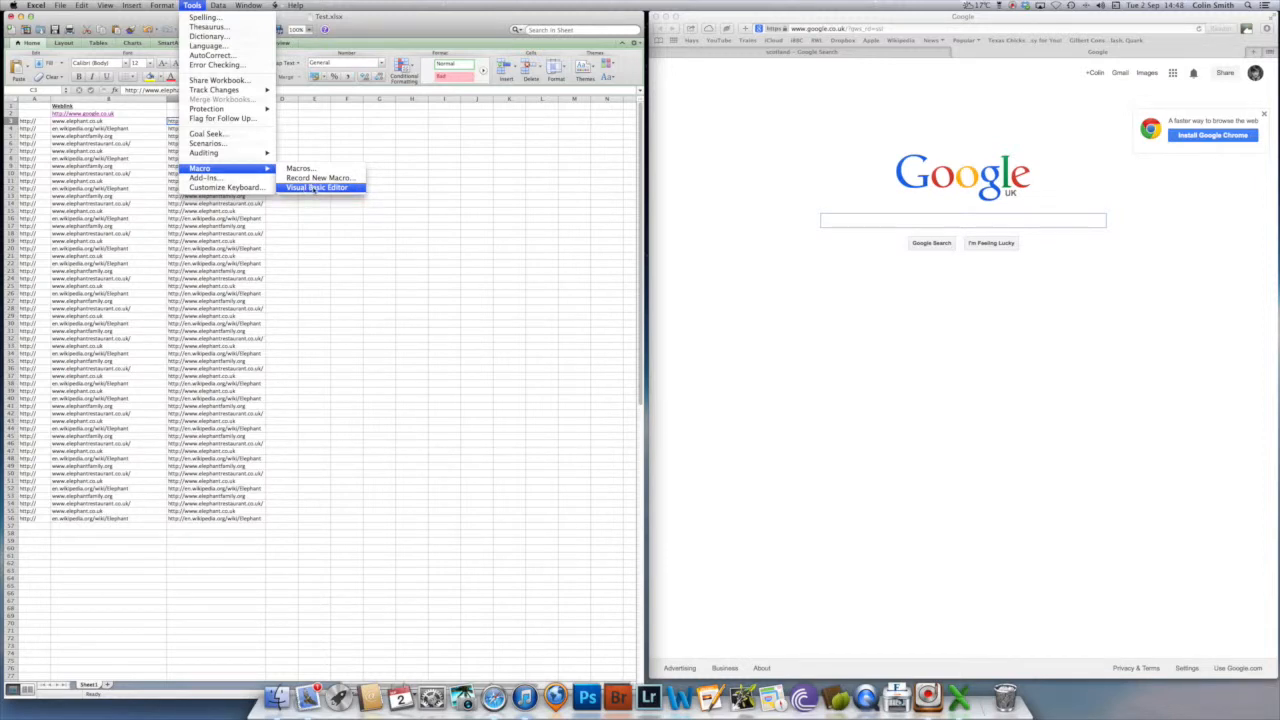
{"action": "left_click", "coordinate": [315, 188]}
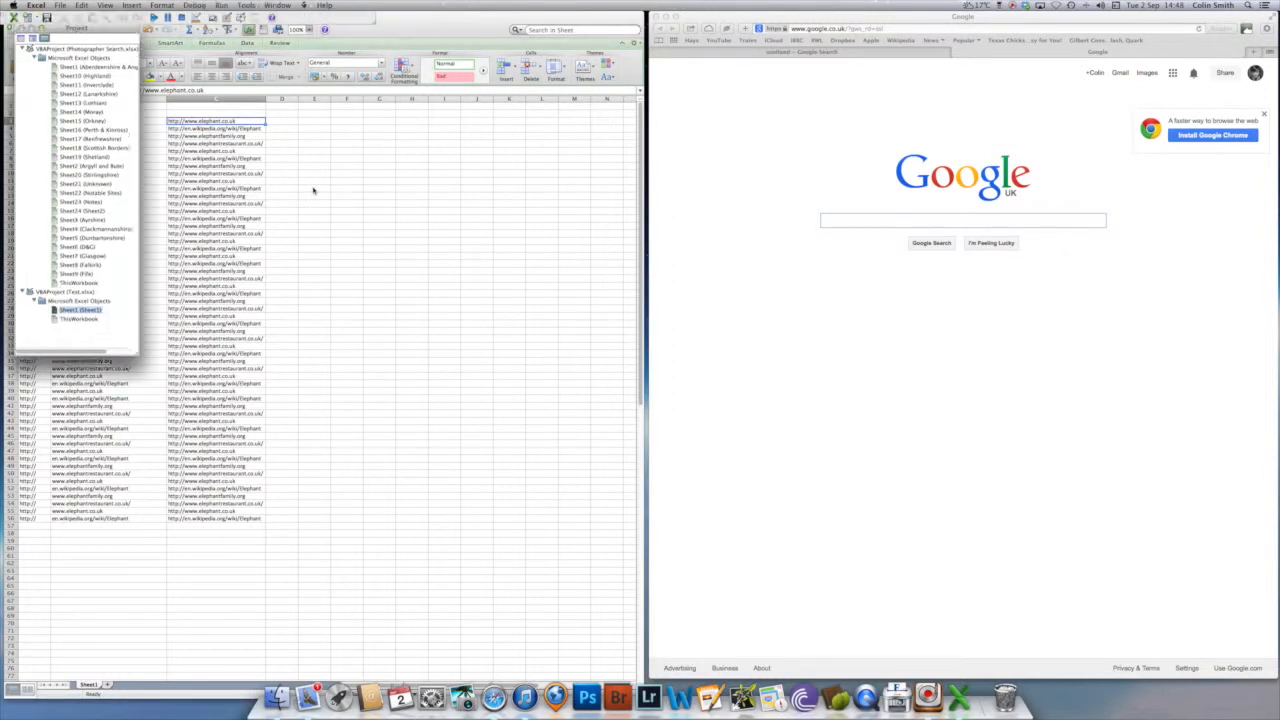
{"action": "left_click_drag", "start_coordinate": [104, 25], "coordinate": [473, 134]}
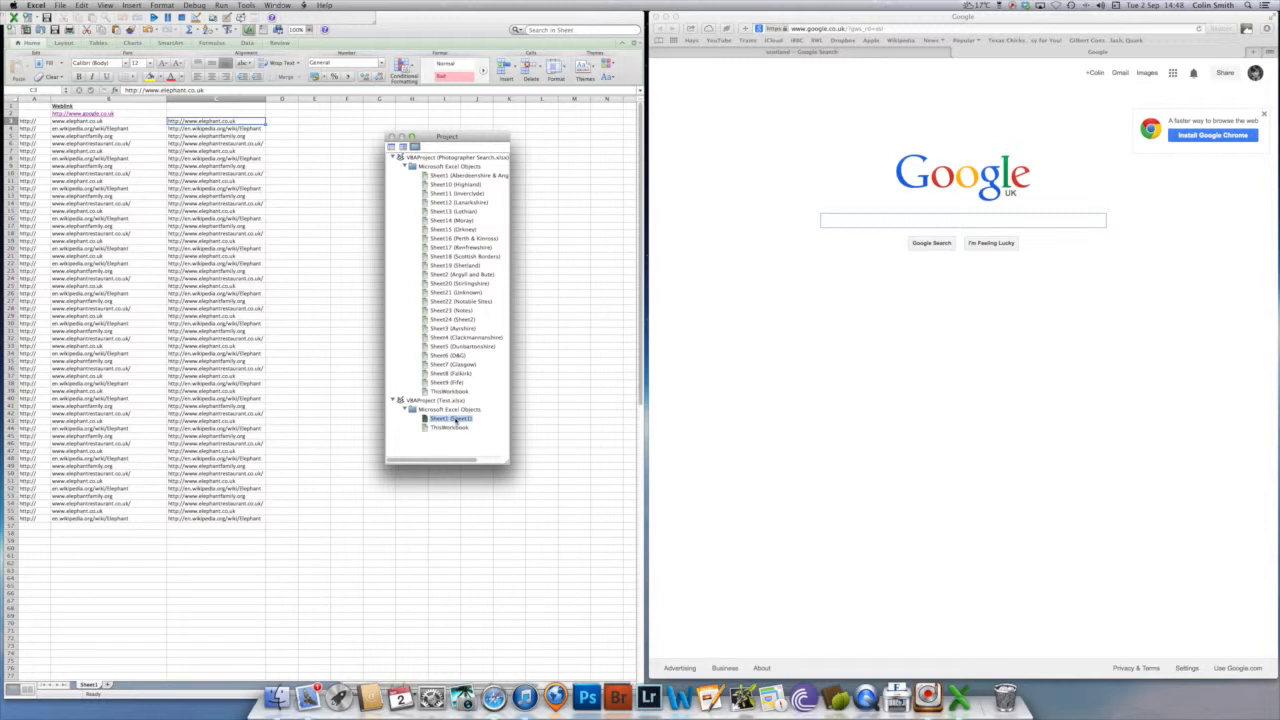
{"action": "double_click", "coordinate": [456, 421]}
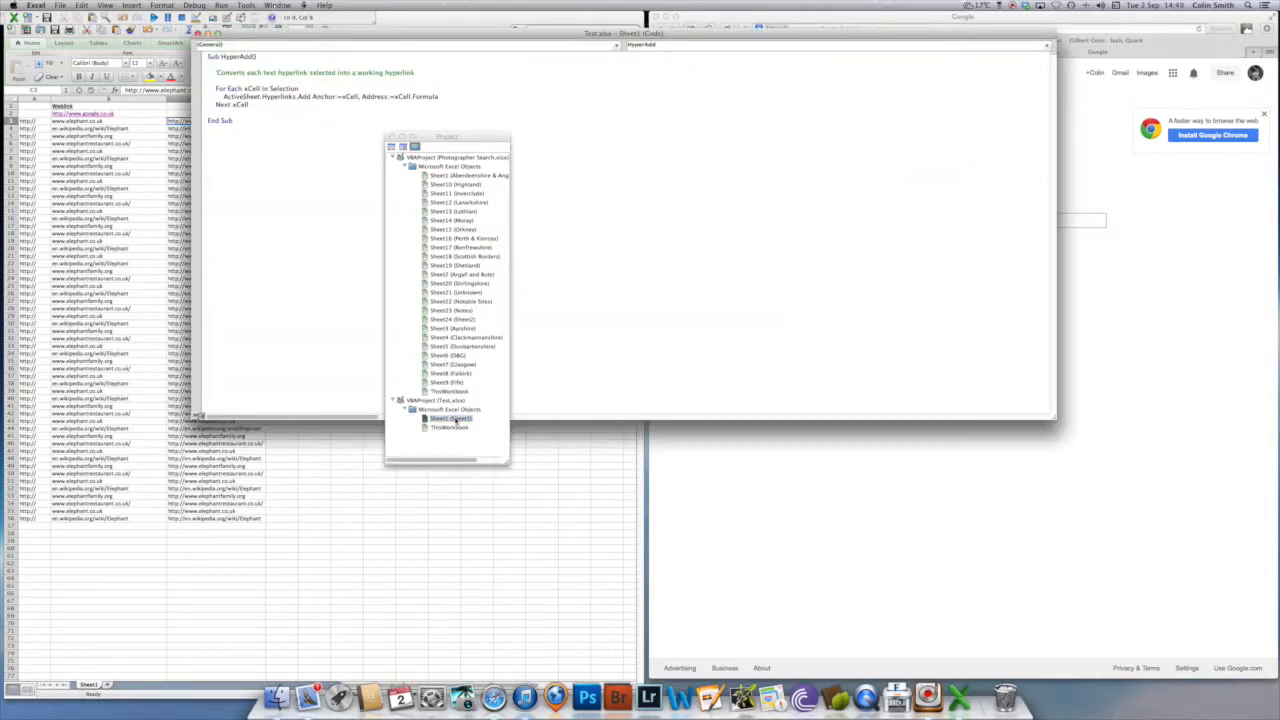
{"action": "left_click_drag", "start_coordinate": [476, 140], "coordinate": [112, 153]}
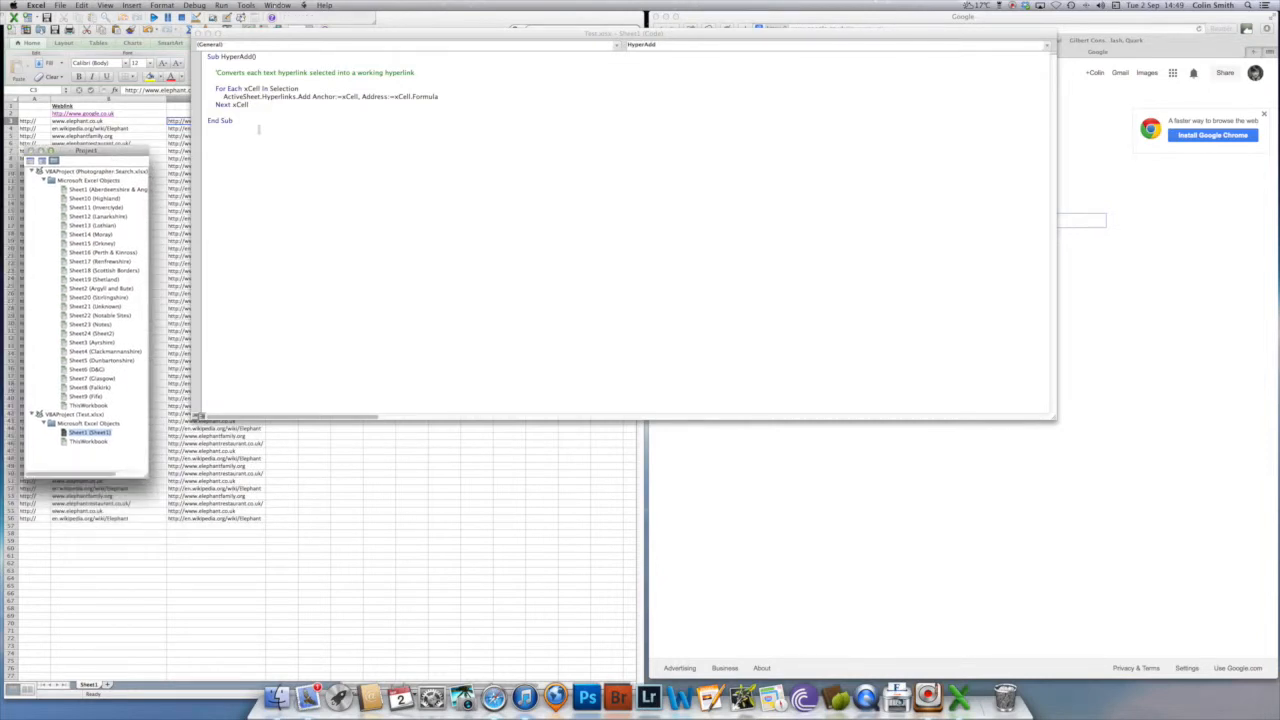
- Replace all the code in Sheet1's module with the copied HyperAdd macro, close the code window and return to the worksheet
{"action": "left_click_drag", "start_coordinate": [259, 130], "coordinate": [207, 56]}
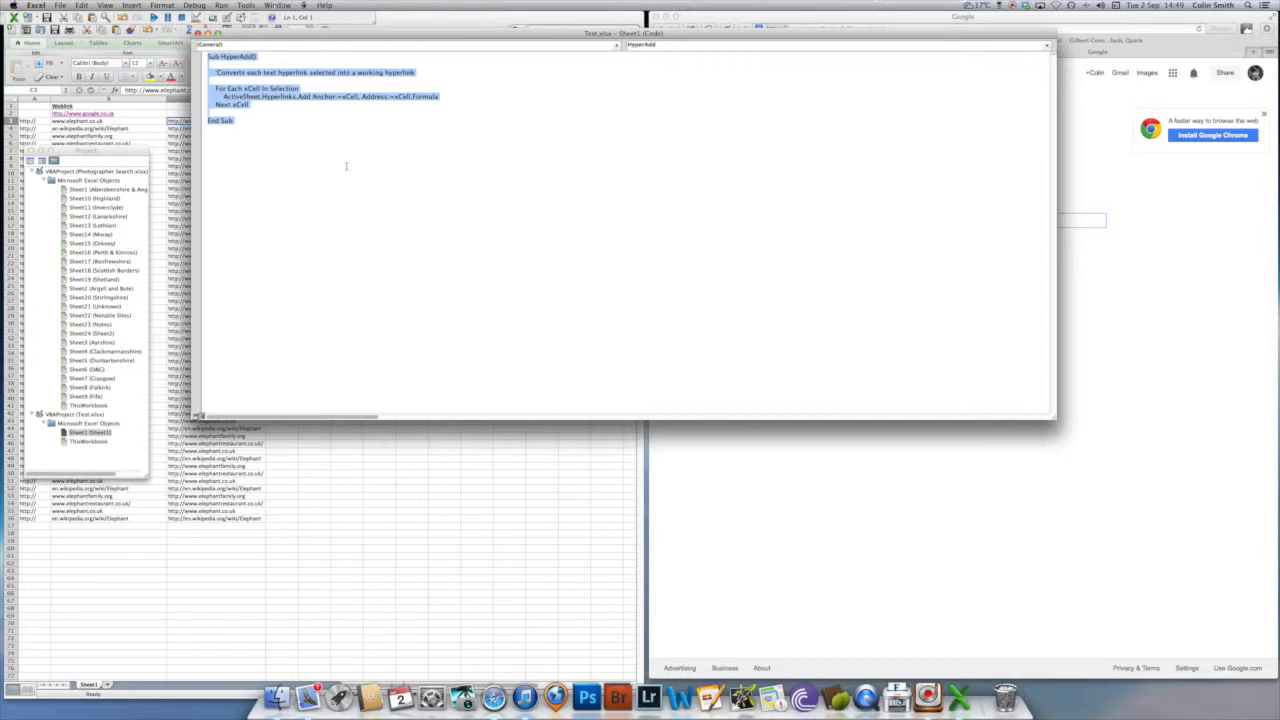
{"action": "key", "text": "BackSpace"}
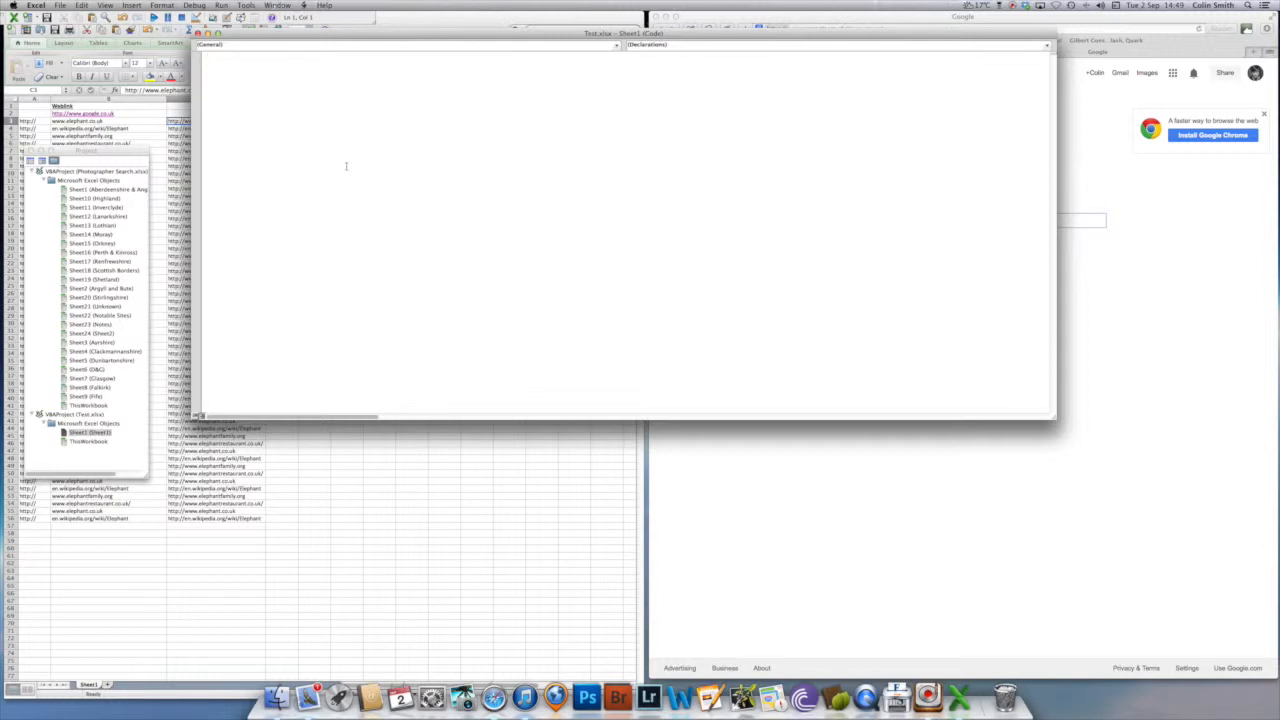
{"action": "key", "text": "super+v"}
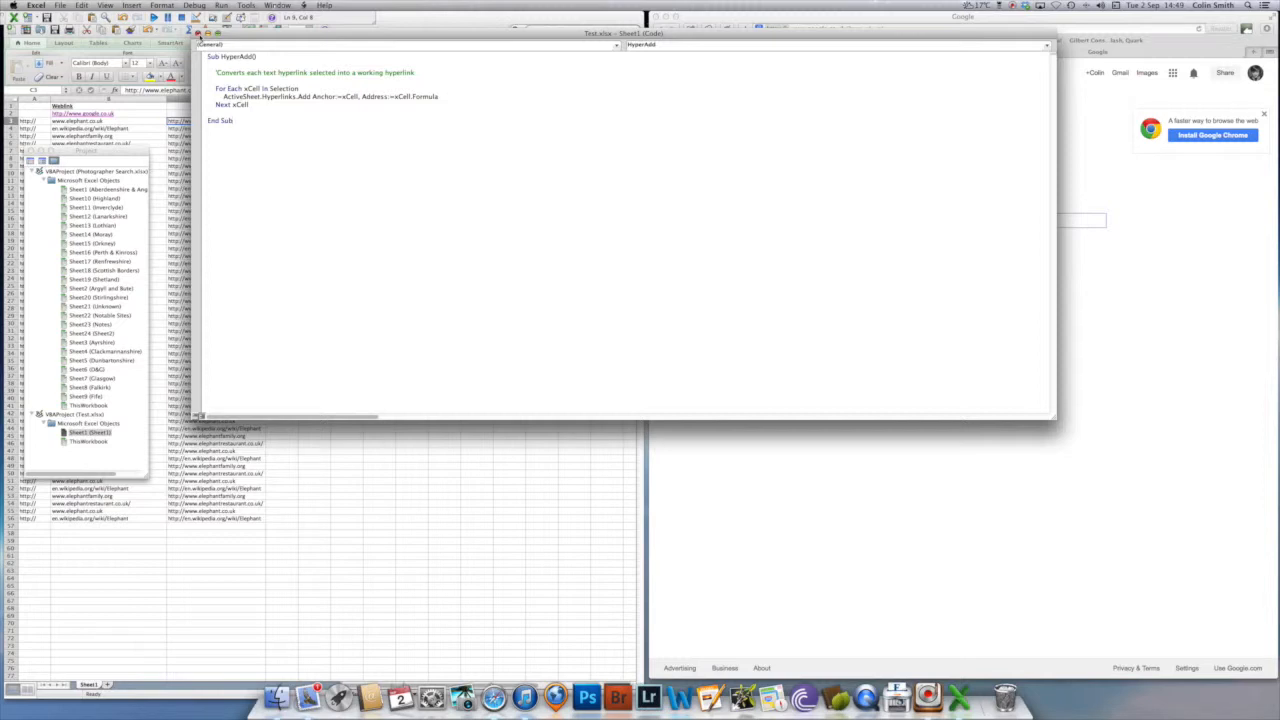
{"action": "left_click", "coordinate": [198, 33]}
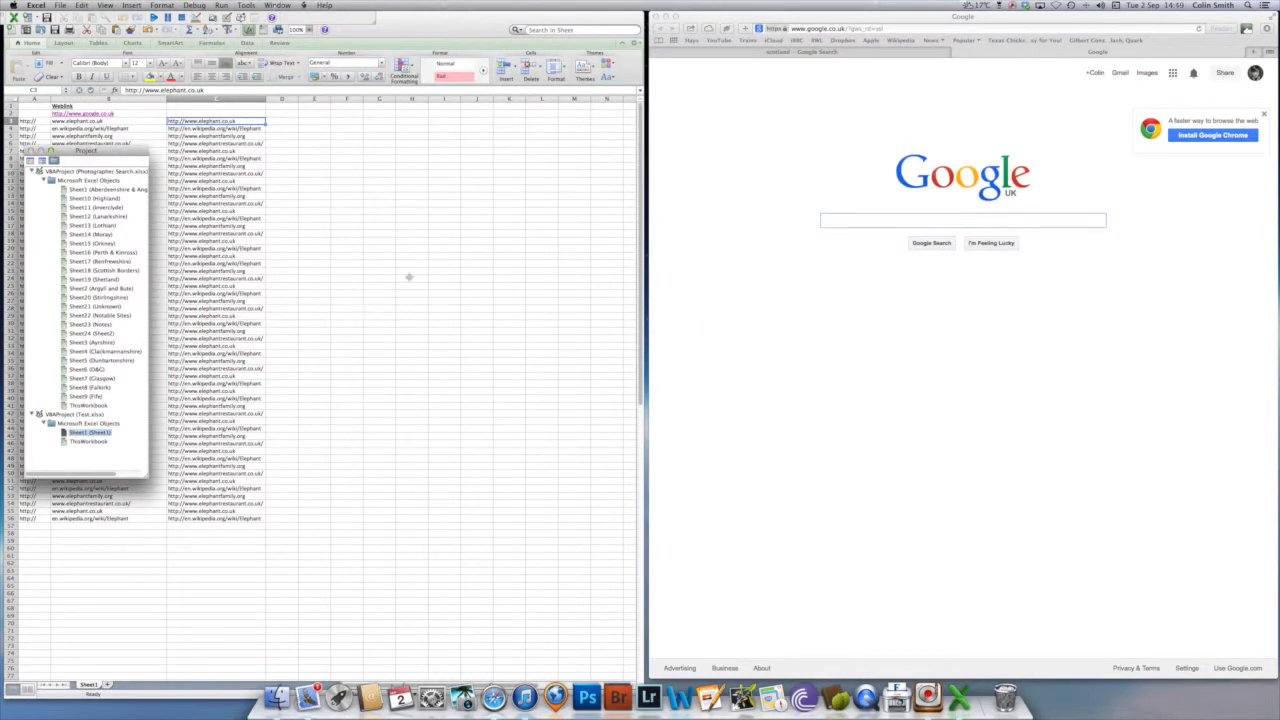
{"action": "left_click", "coordinate": [279, 218]}
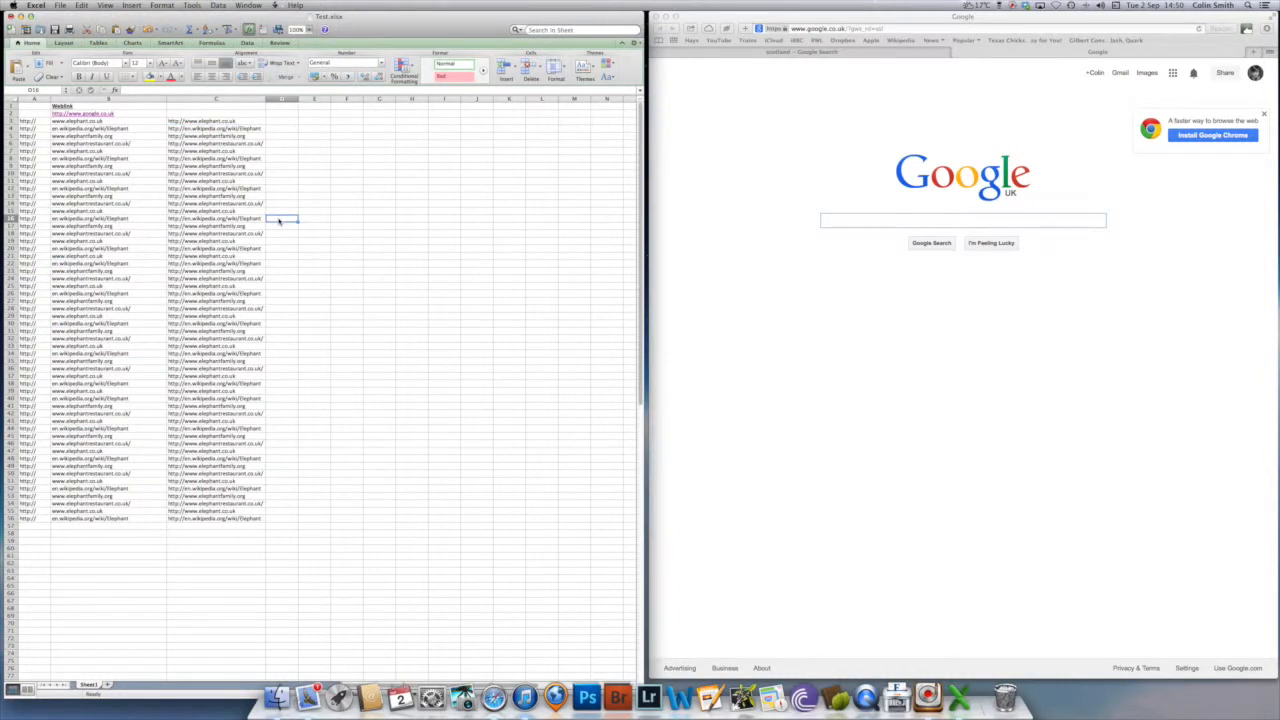
- Run the Sheet1.HyperAdd macro on only the address cells C3:C56
{"action": "left_click", "coordinate": [208, 120]}
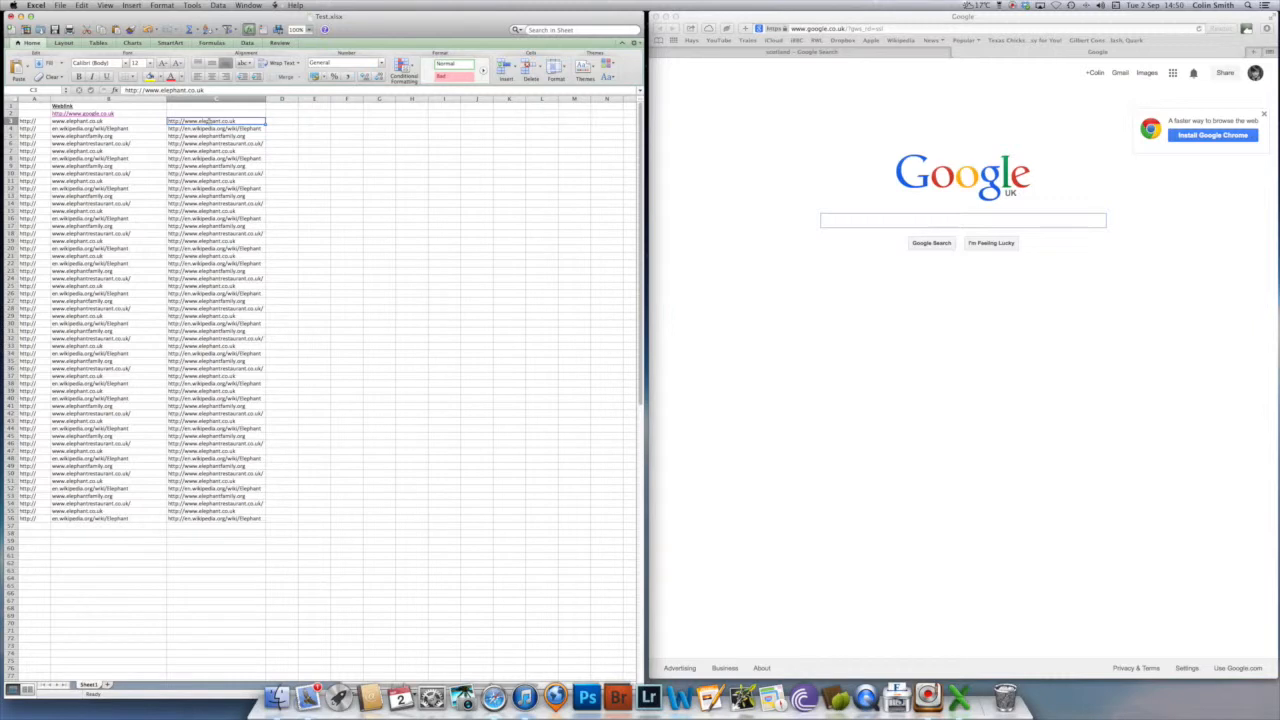
{"action": "left_click_drag", "start_coordinate": [200, 120], "coordinate": [220, 519]}
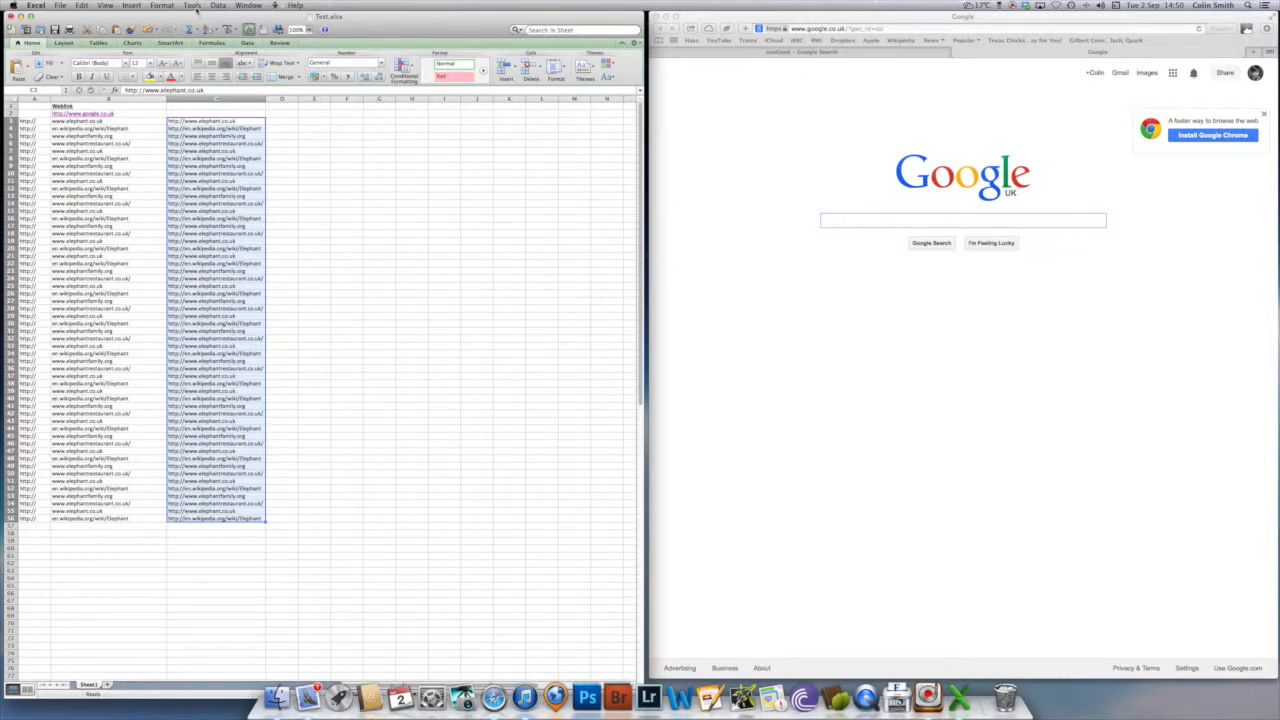
{"action": "left_click", "coordinate": [192, 6]}
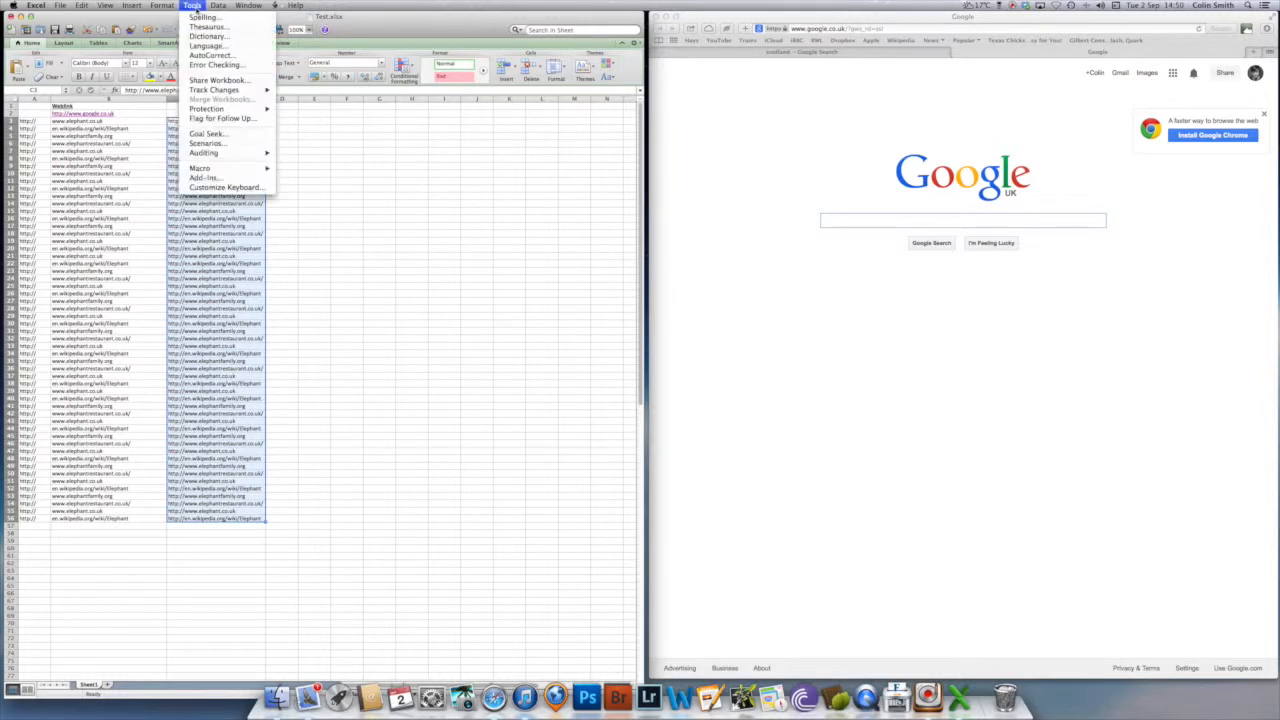
{"action": "mouse_move", "coordinate": [202, 170]}
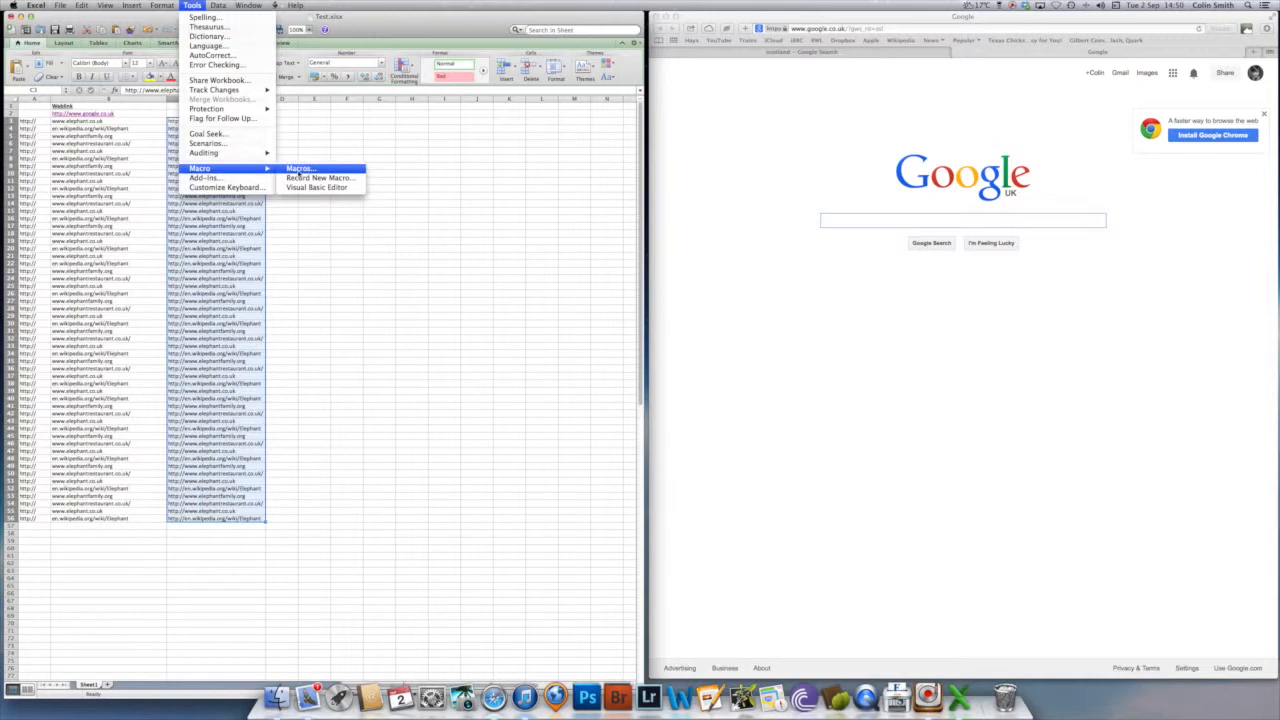
{"action": "left_click", "coordinate": [298, 174]}
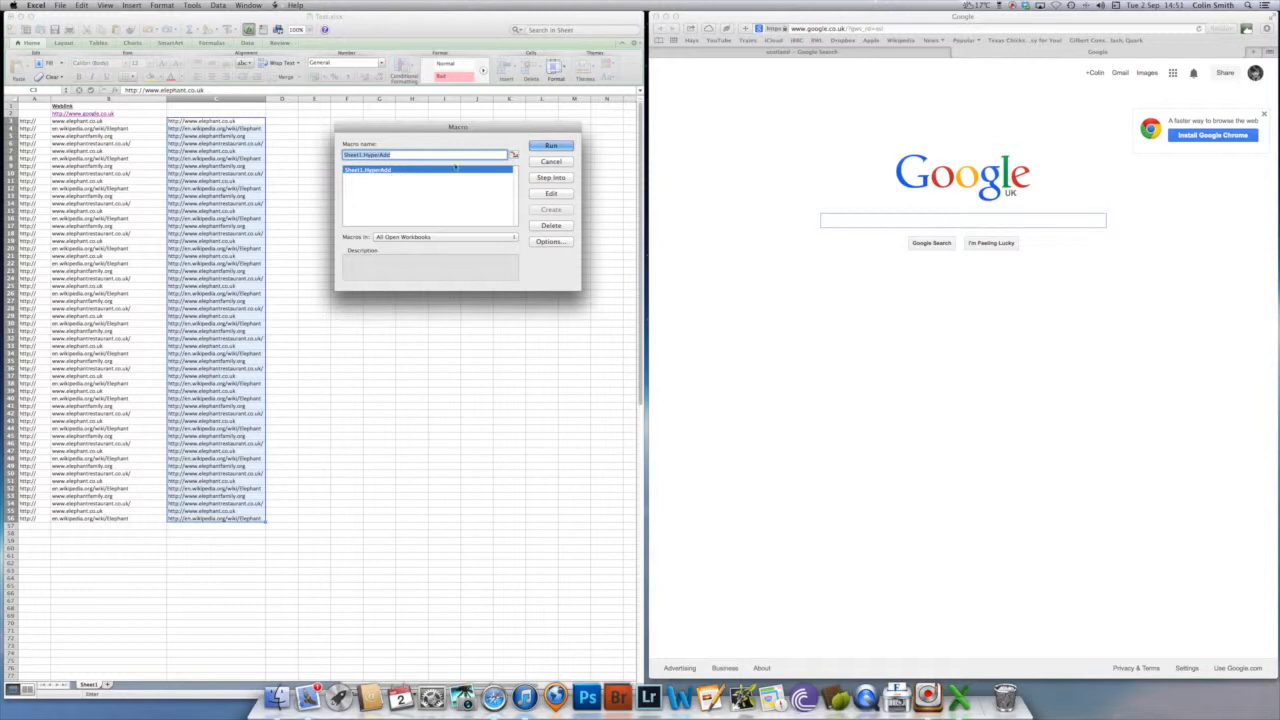
{"action": "left_click", "coordinate": [549, 146]}
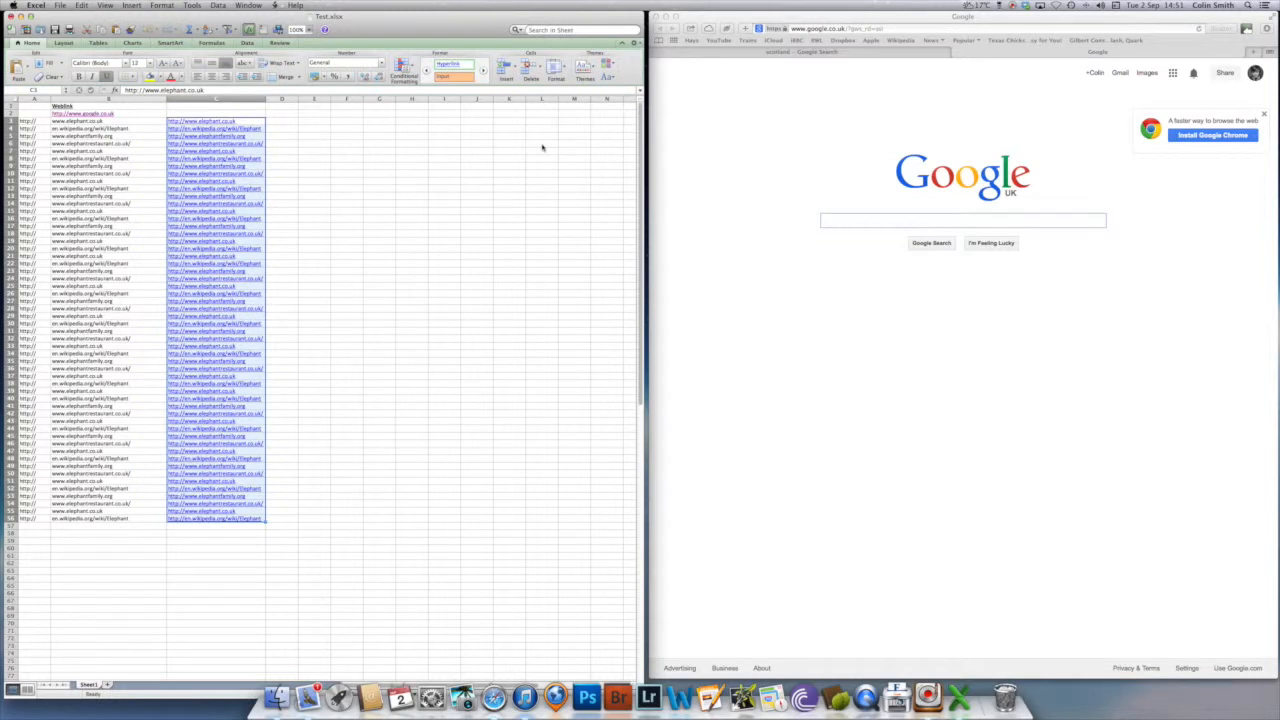
- Test the Wikipedia Elephant hyperlink in C4 by opening it in the browser, and return to the worksheet
{"action": "left_click", "coordinate": [315, 150]}
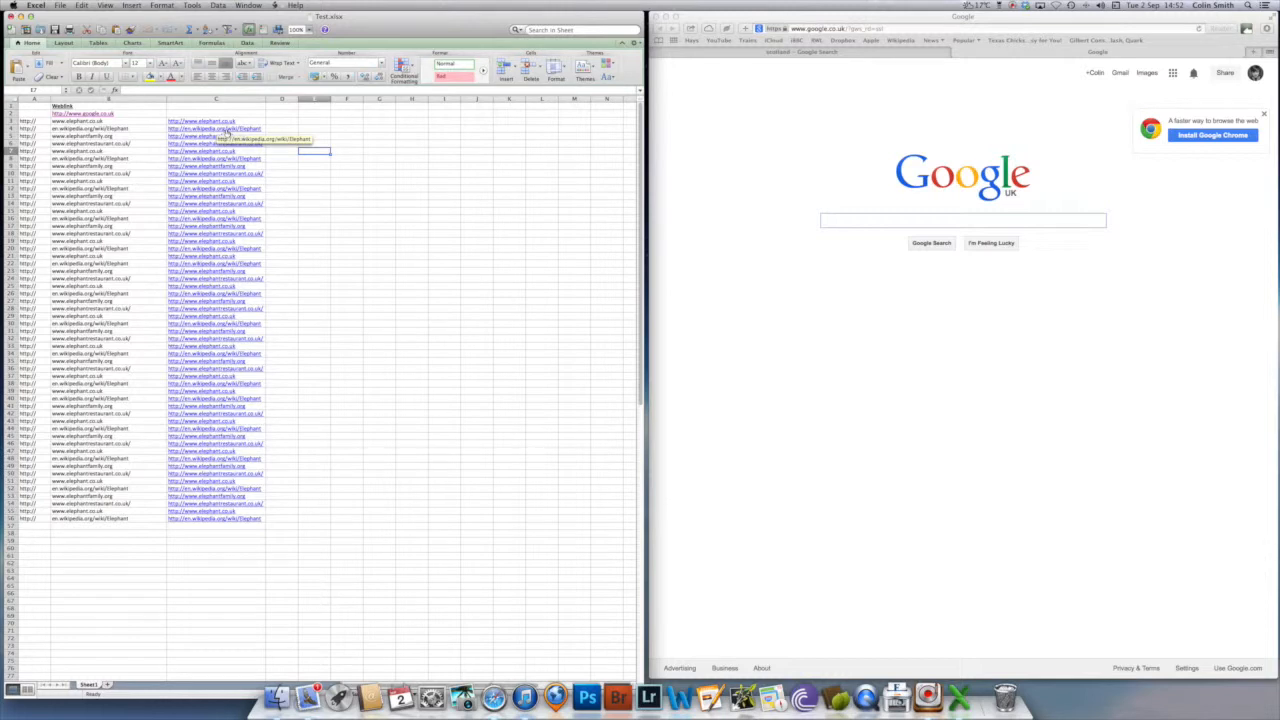
{"action": "left_click", "coordinate": [228, 132]}
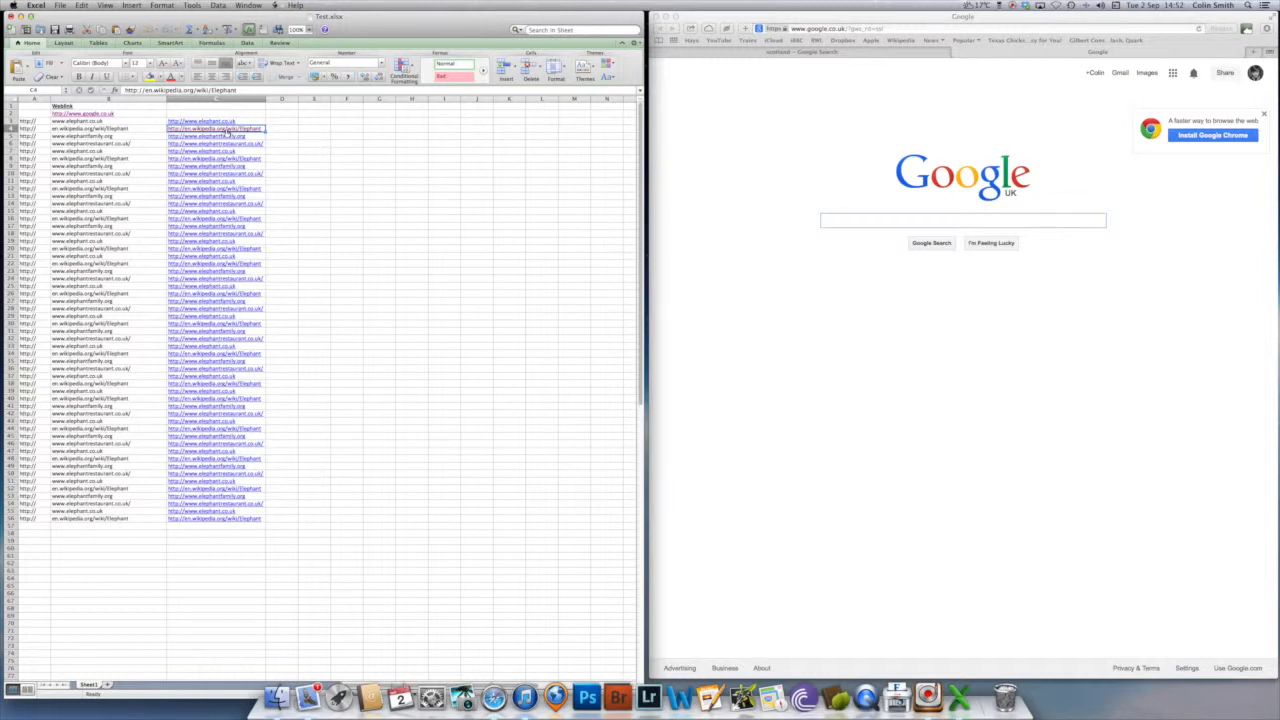
{"action": "left_click", "coordinate": [228, 132]}
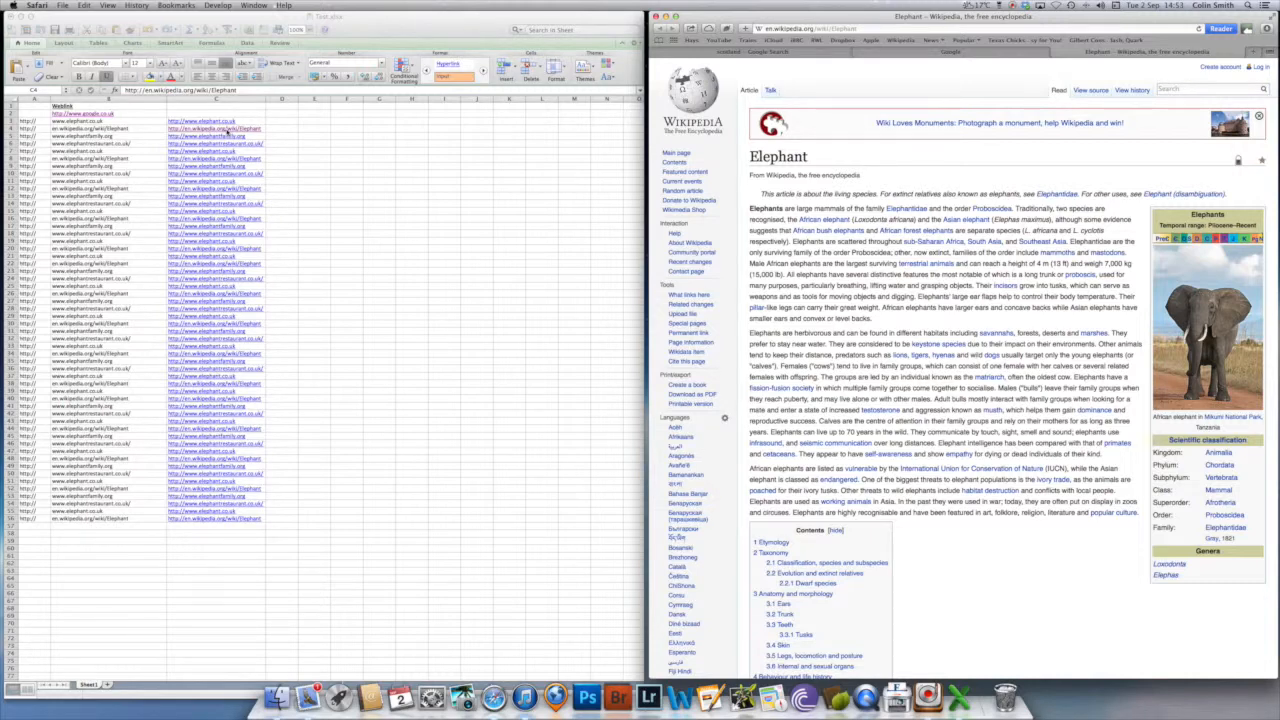
{"action": "left_click", "coordinate": [479, 208]}
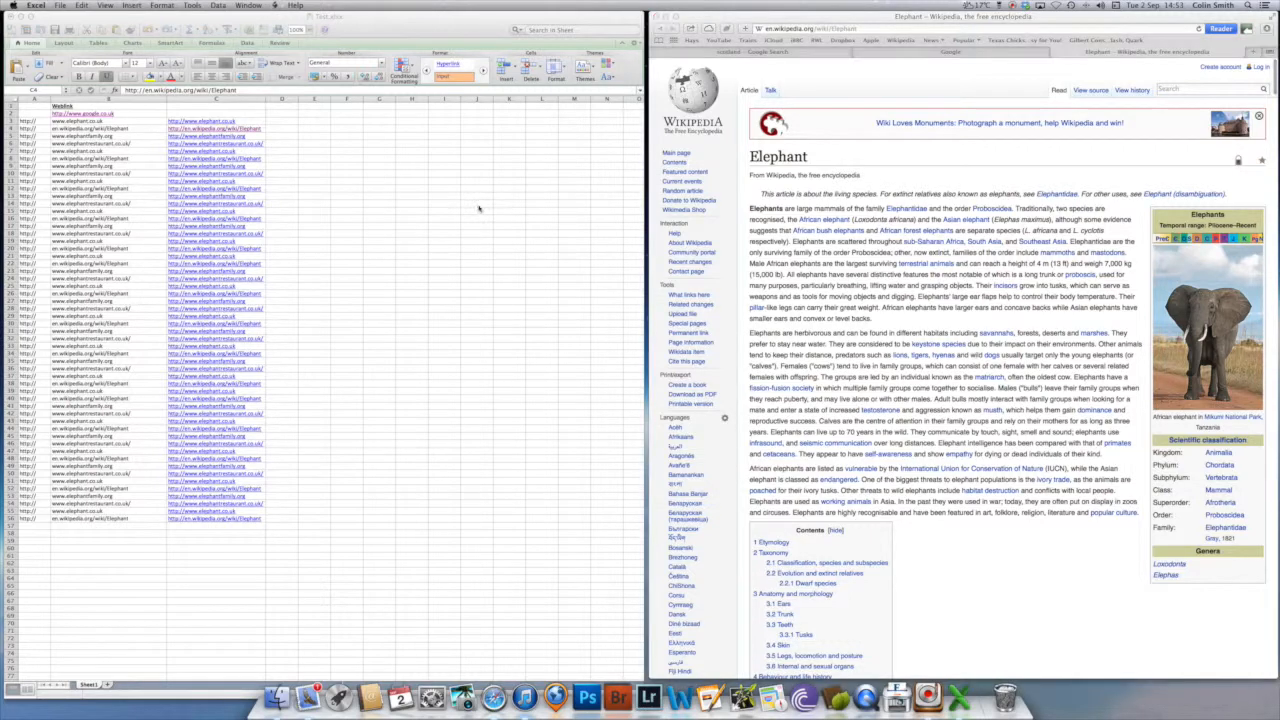